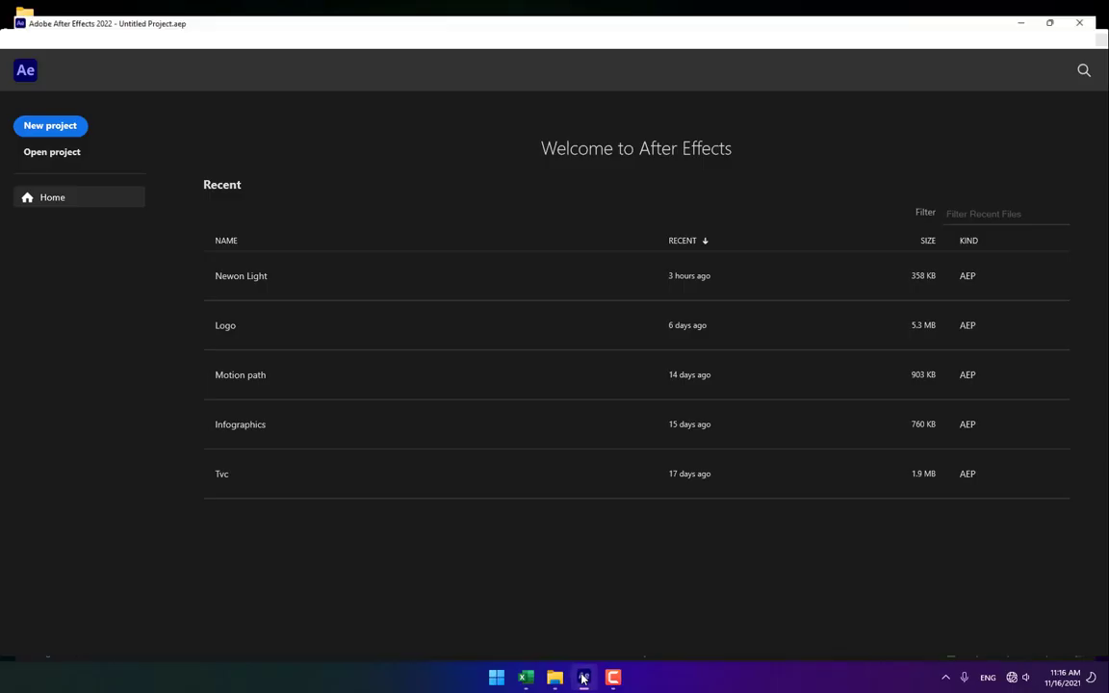
# Start a new project and create a composition from the green-screen footage of the girl buying with a credit card by phone.
pyautogui.click(42, 118)
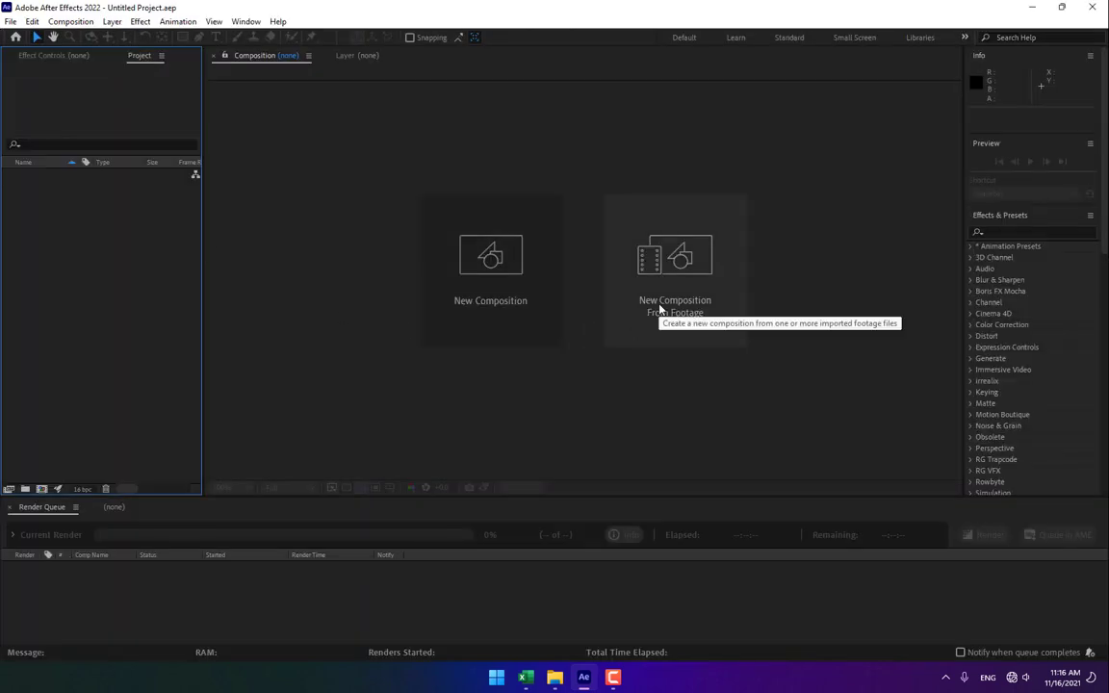
pyautogui.click(677, 280)
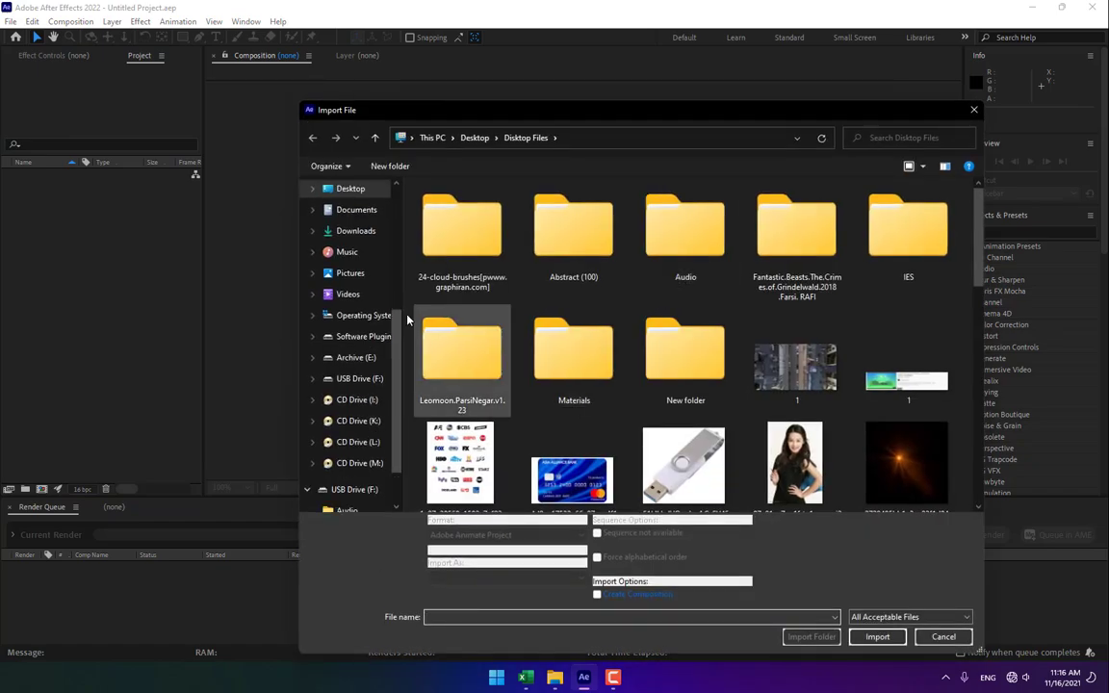
pyautogui.click(352, 233)
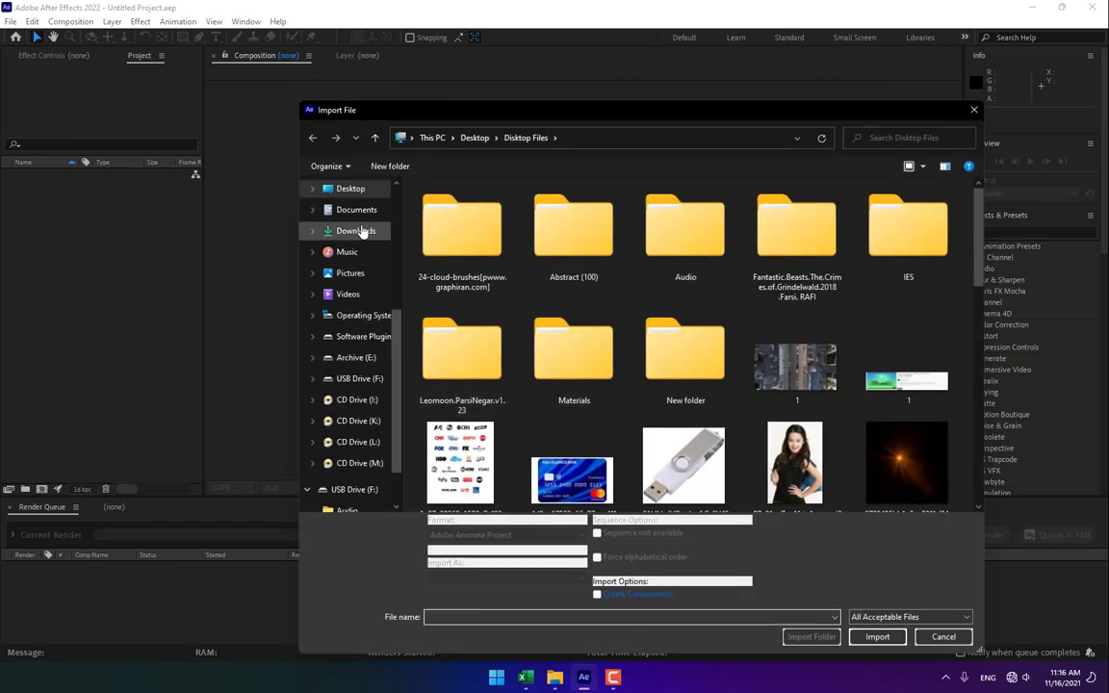
pyautogui.doubleClick(493, 263)
pyautogui.doubleClick(589, 234)
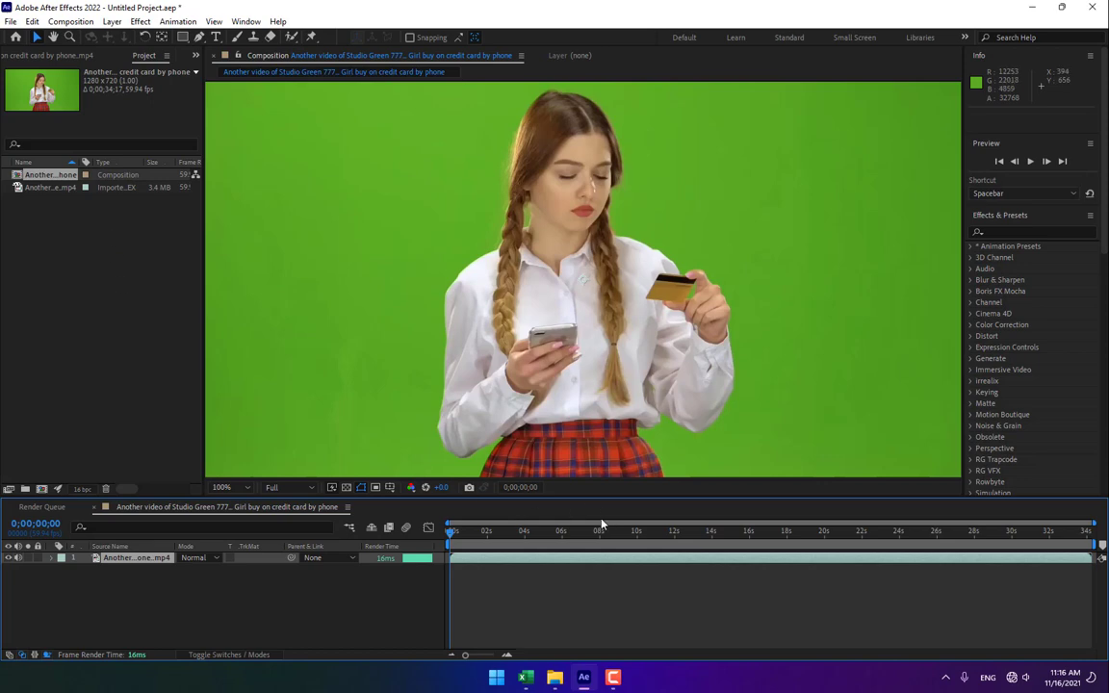
# Set the composition viewer magnification to Fit and the resolution to Full.
pyautogui.click(229, 487)
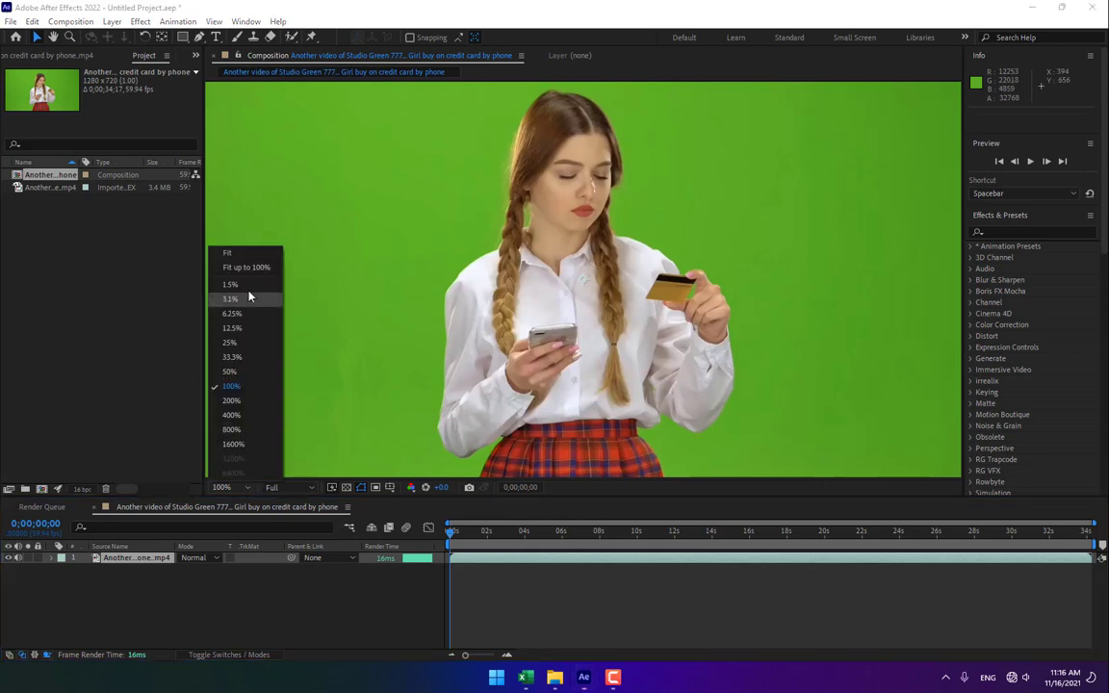
pyautogui.click(227, 239)
pyautogui.click(286, 487)
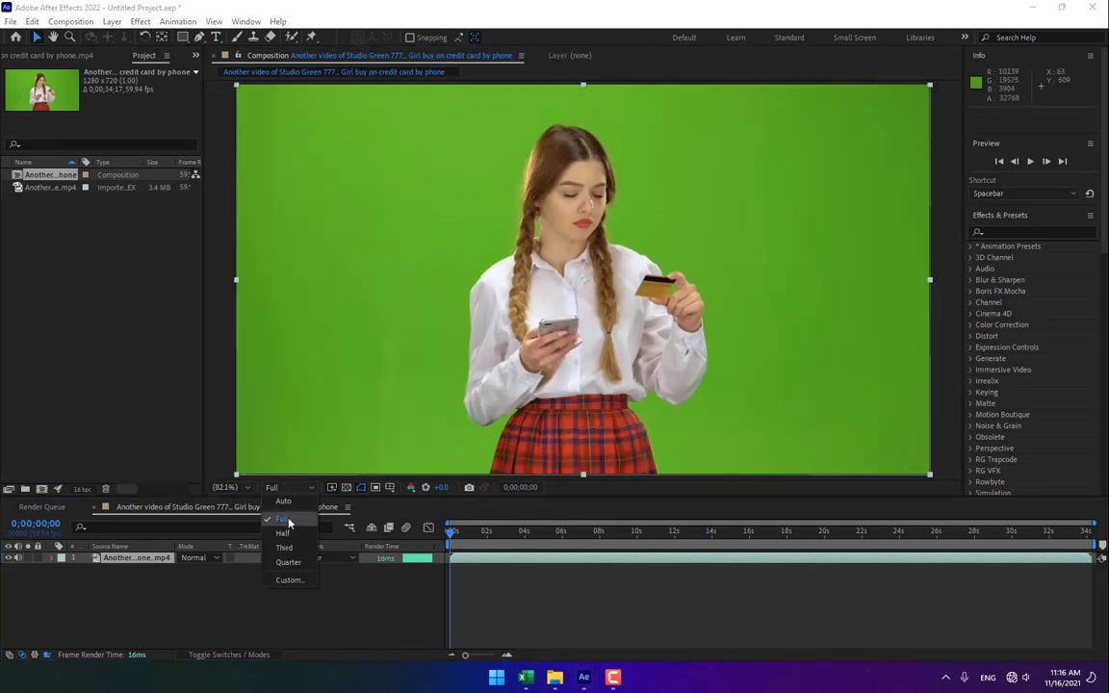
pyautogui.click(281, 520)
pyautogui.click(239, 568)
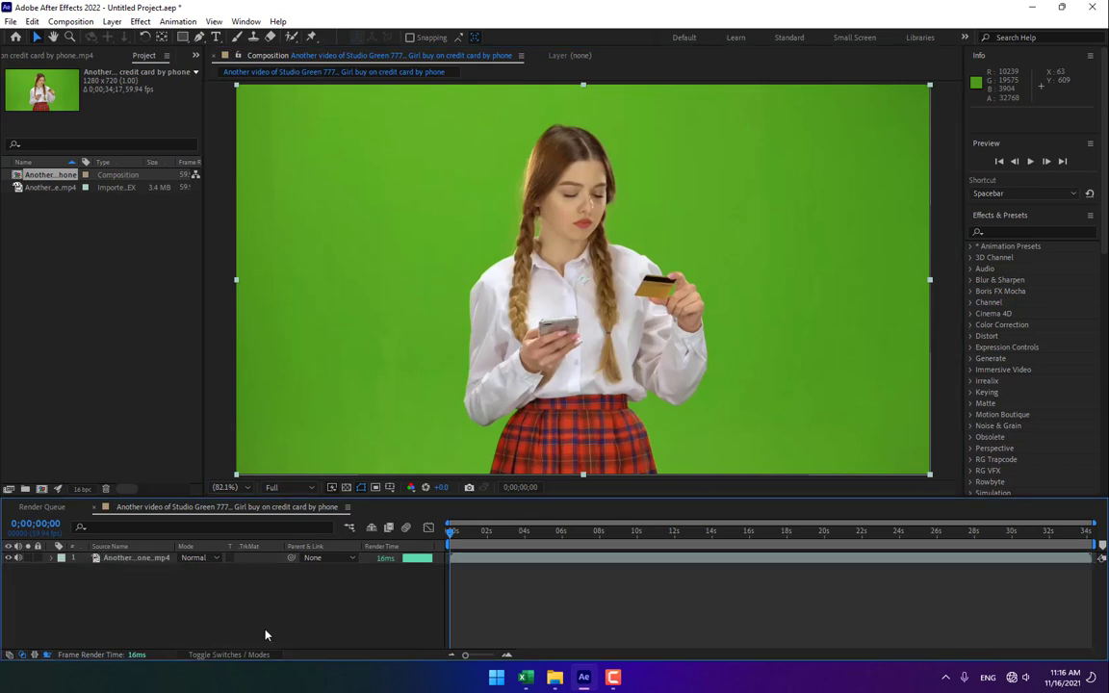
# Search the effects for Keylight and apply Keylight (1.2) to the footage layer.
pyautogui.click(1021, 232)
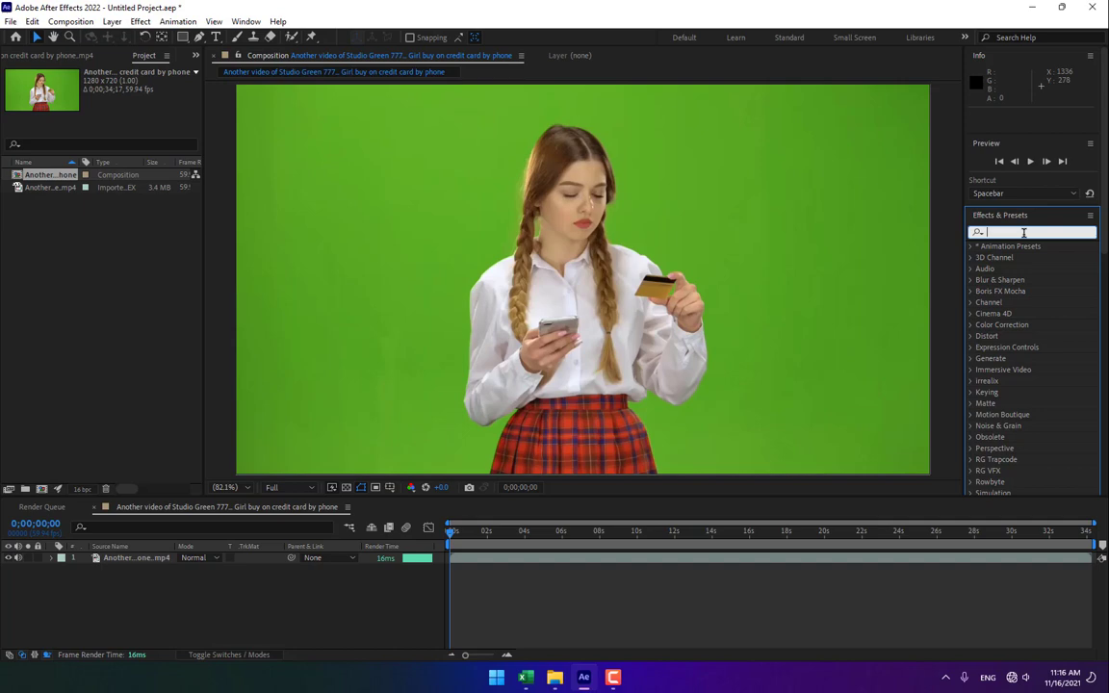
pyautogui.write('keyl')
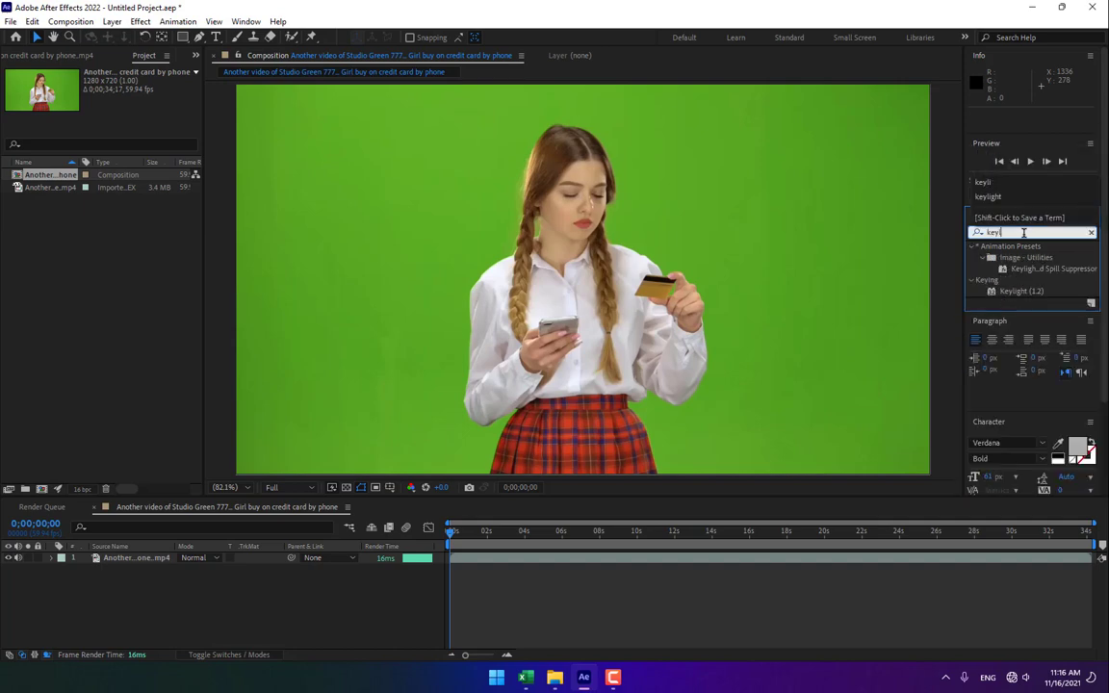
pyautogui.moveTo(1024, 291); pyautogui.dragTo(664, 301)
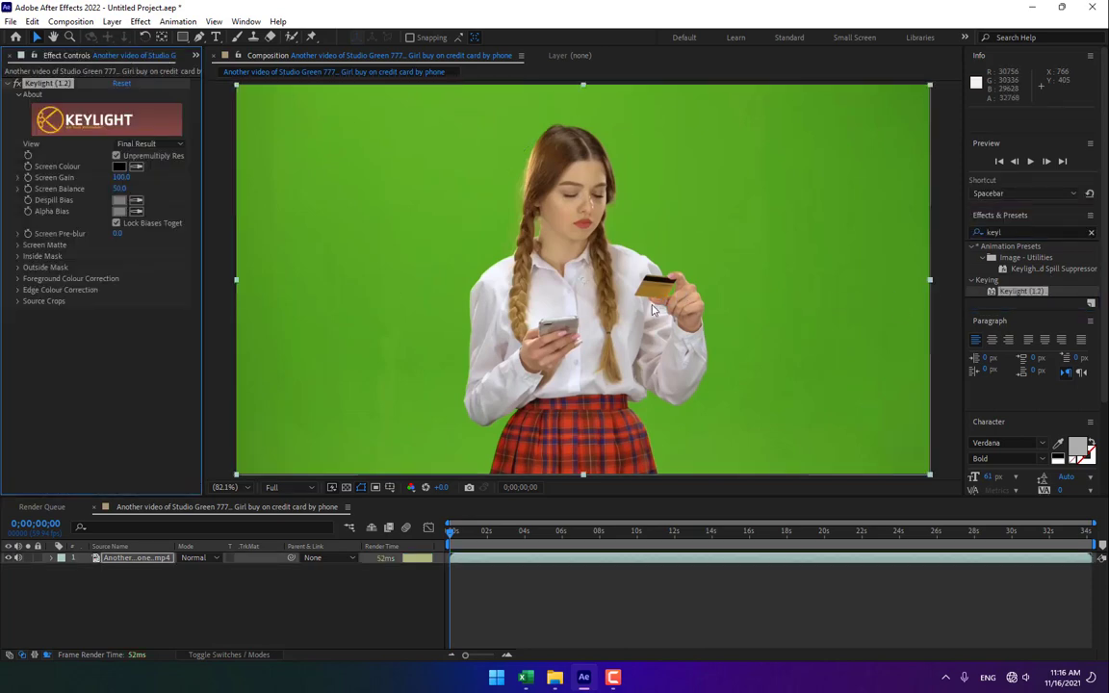
# Sample the green background as Keylight's Screen Colour and scrub through the footage to check the key.
pyautogui.click(137, 167)
pyautogui.click(362, 188)
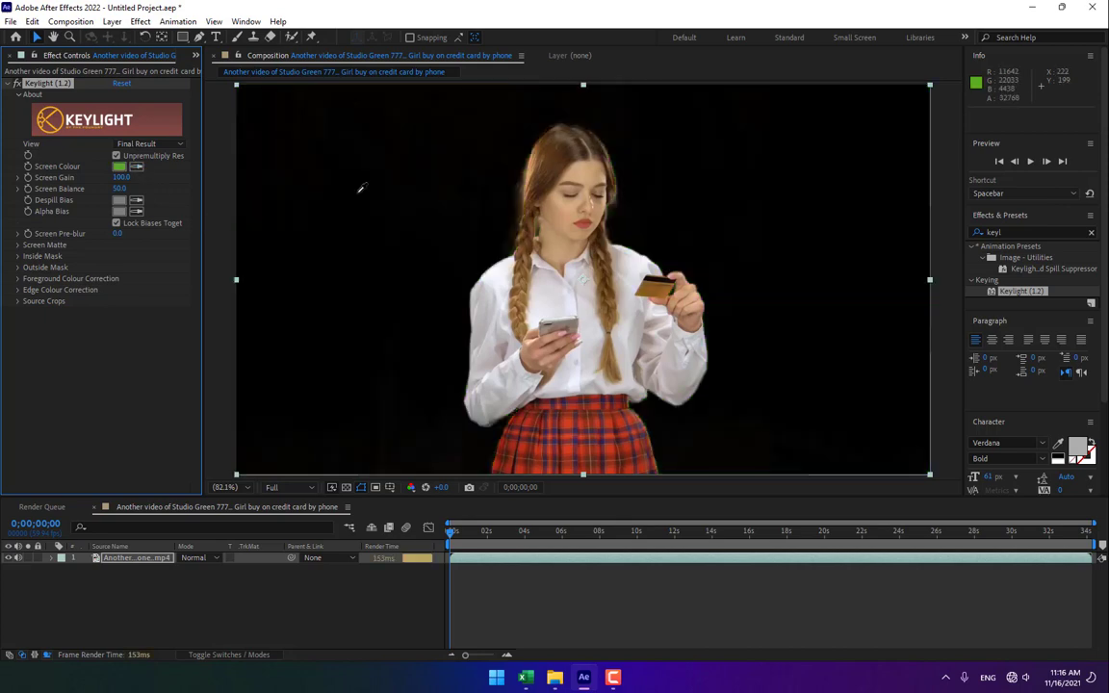
pyautogui.moveTo(564, 531); pyautogui.dragTo(655, 545)
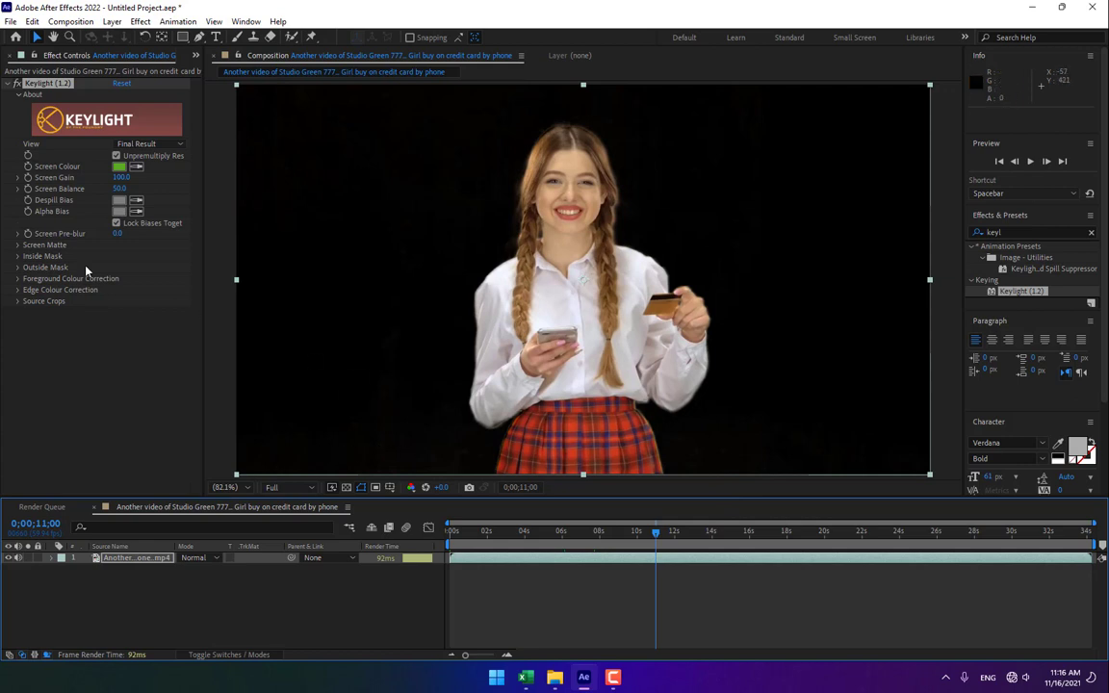
# Switch Keylight's View to Screen Matte and scrub the timeline to review the matte.
pyautogui.click(135, 146)
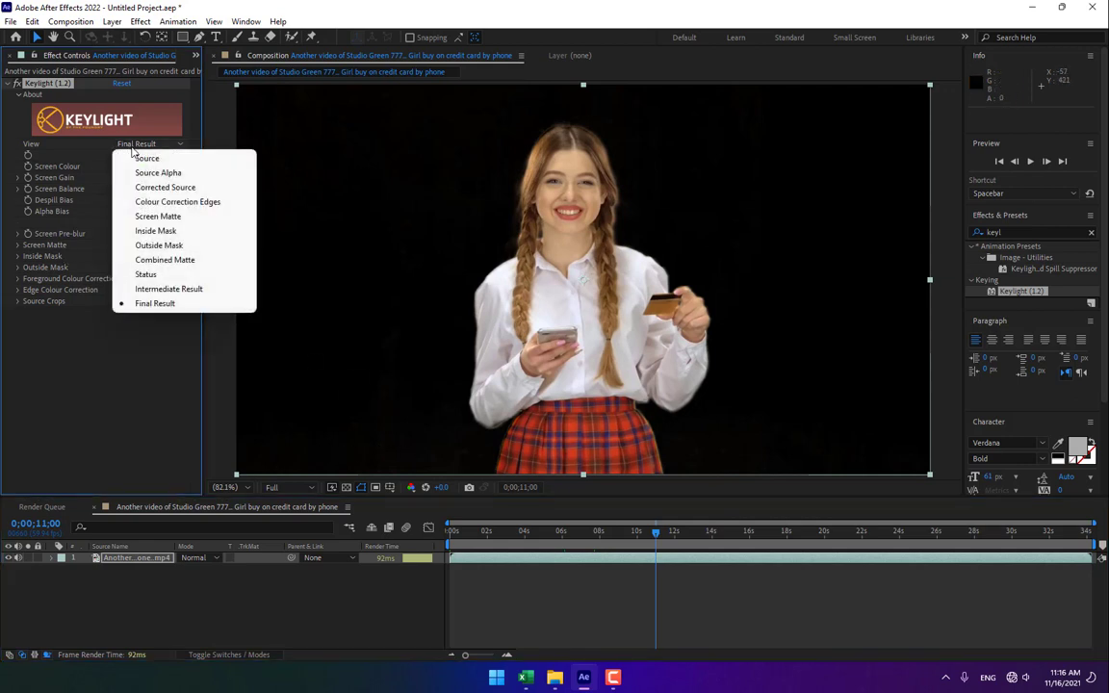
pyautogui.click(158, 216)
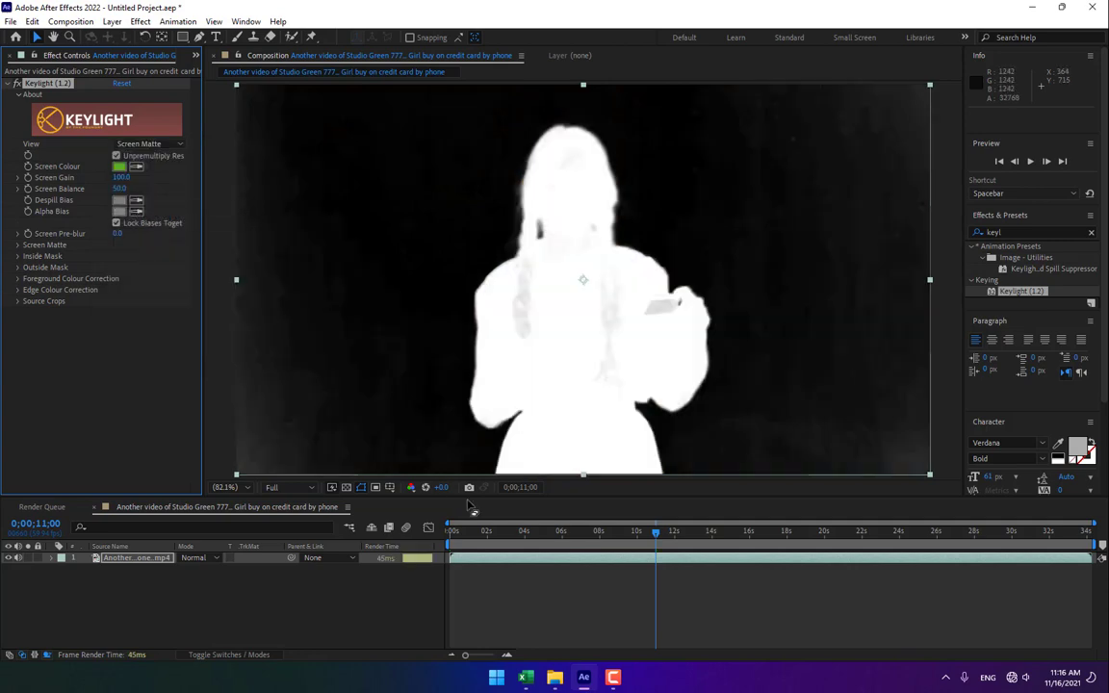
pyautogui.moveTo(655, 532); pyautogui.dragTo(619, 542)
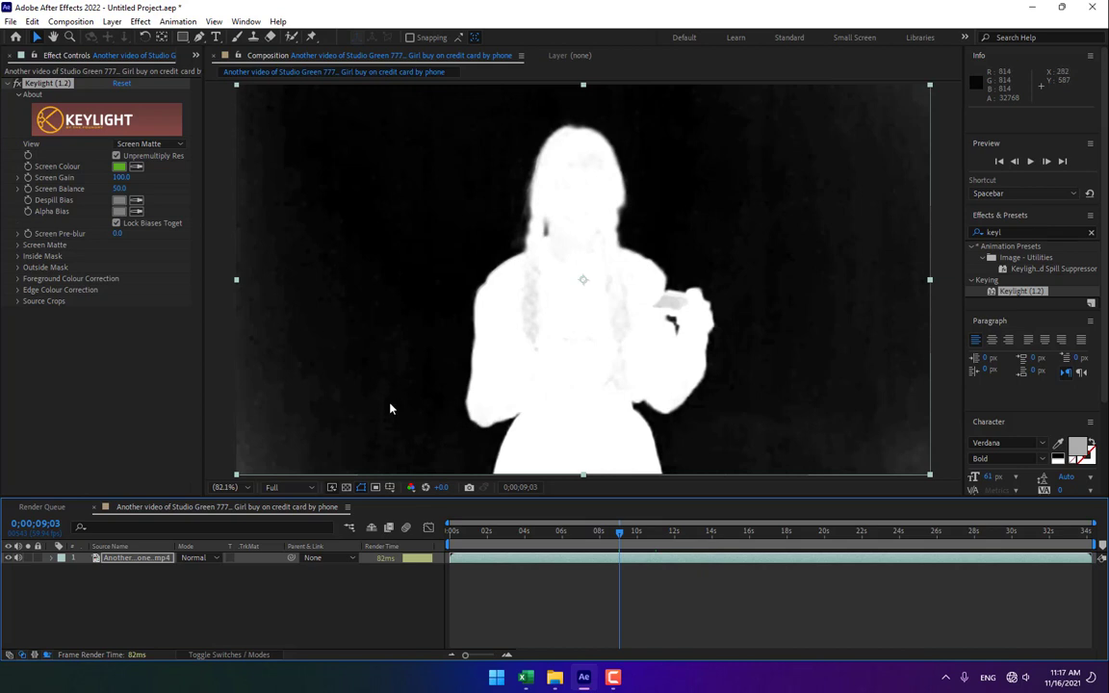
# Expand Screen Matte and set Clip Black to 26.6 and Clip White to 87.5.
pyautogui.click(17, 246)
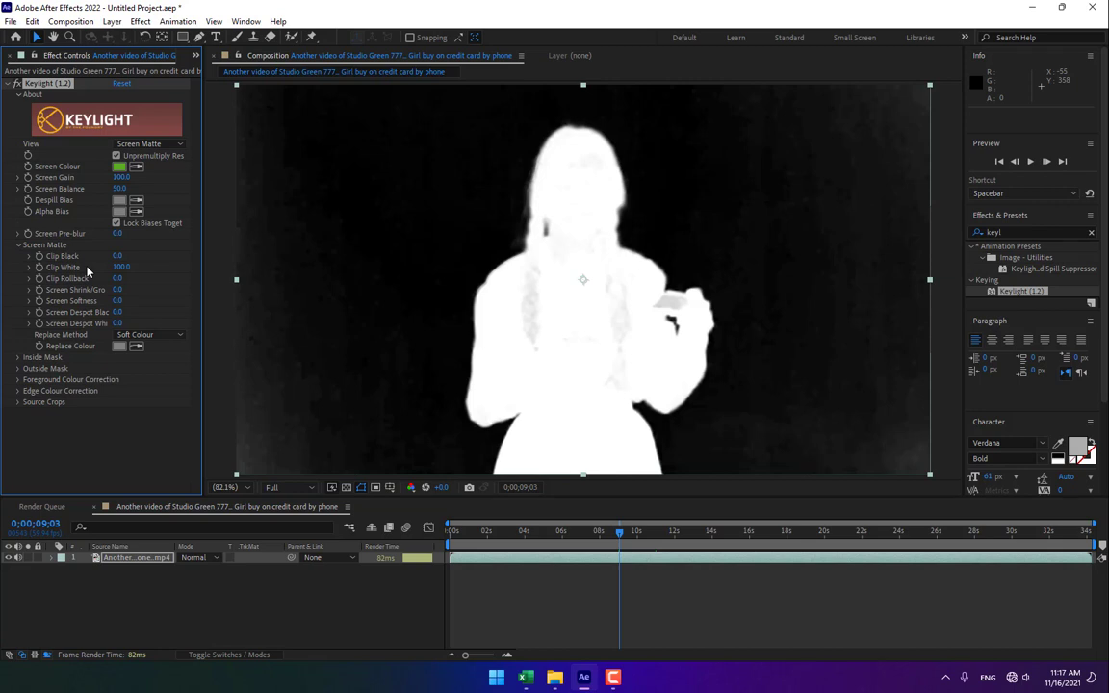
pyautogui.moveTo(117, 256); pyautogui.dragTo(271, 245)
pyautogui.moveTo(609, 544); pyautogui.dragTo(583, 546)
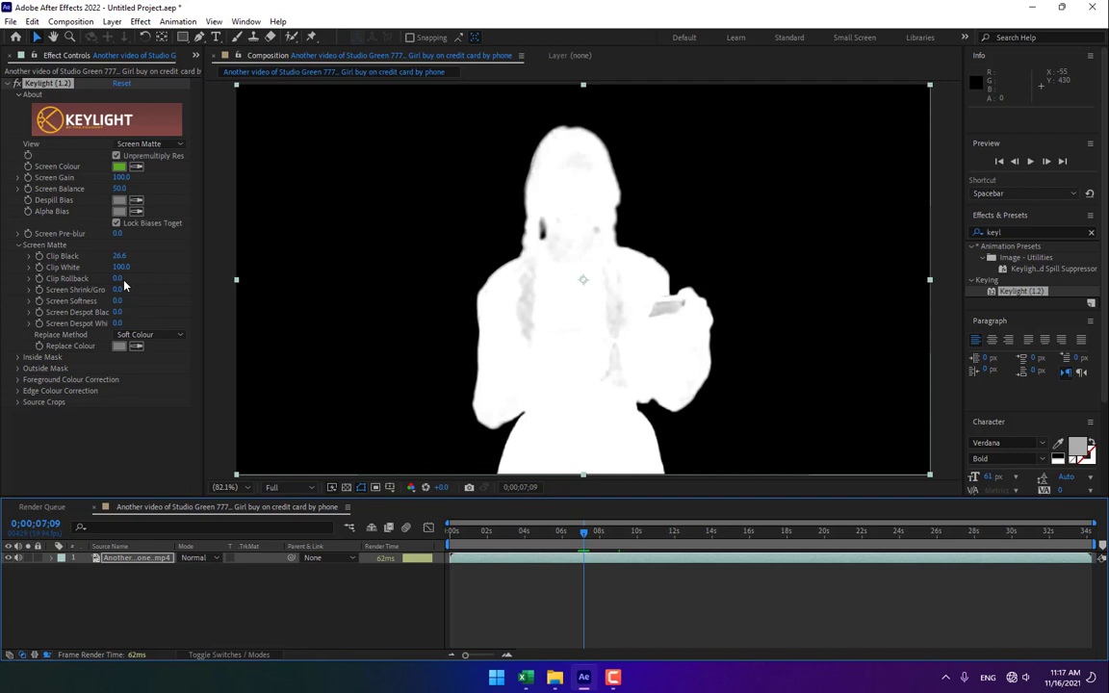
pyautogui.moveTo(122, 268); pyautogui.dragTo(120, 336)
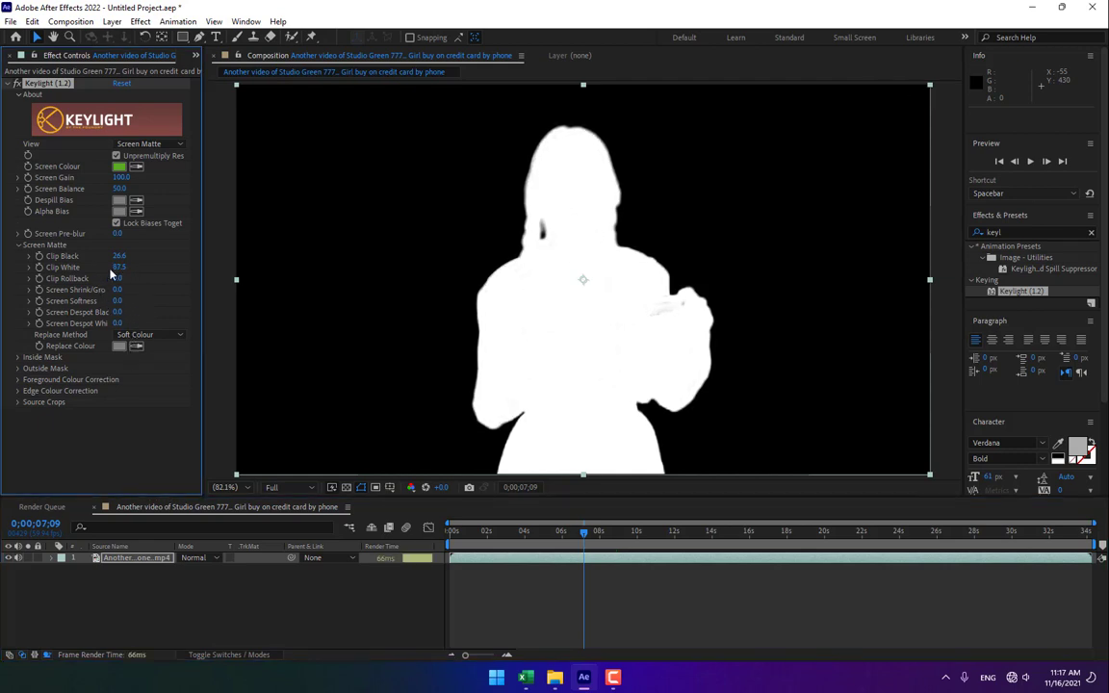
pyautogui.moveTo(118, 267); pyautogui.dragTo(119, 266)
# Switch Keylight's View back to Final Result and scrub through the footage.
pyautogui.click(149, 145)
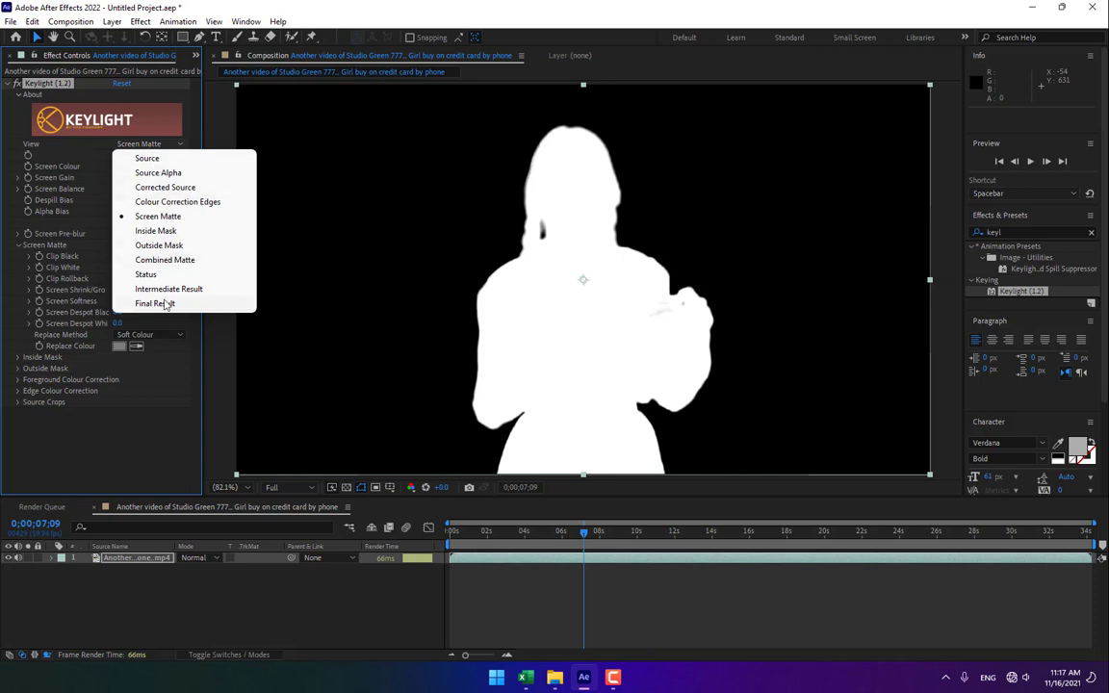
pyautogui.click(154, 303)
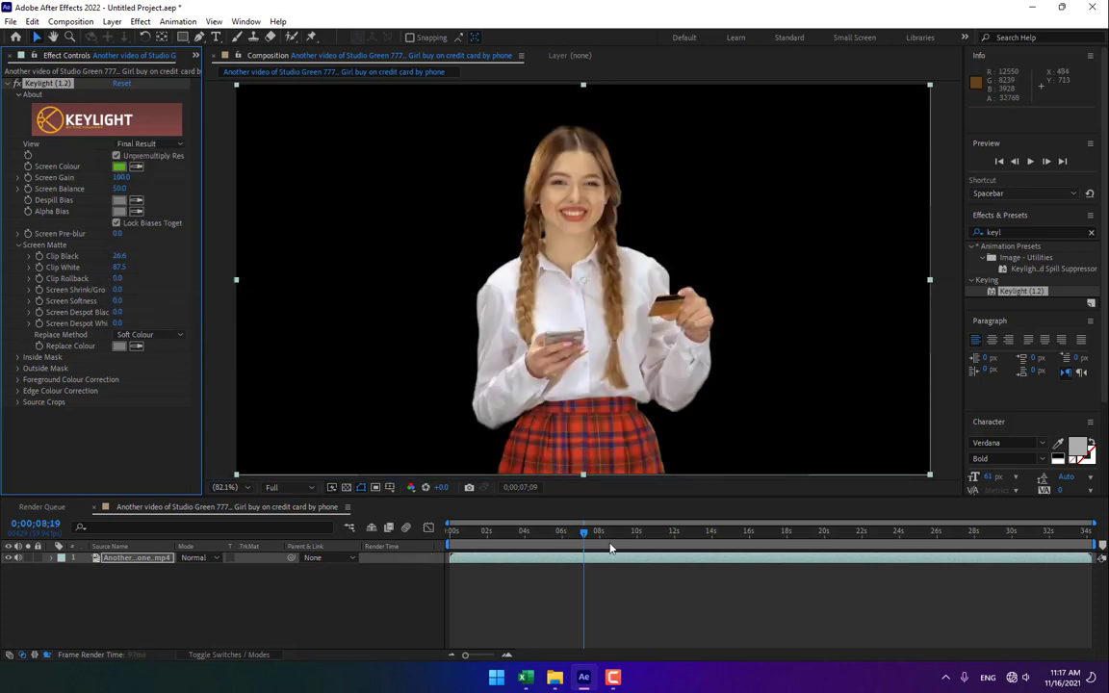
pyautogui.moveTo(610, 532); pyautogui.dragTo(719, 533)
pyautogui.click(371, 608)
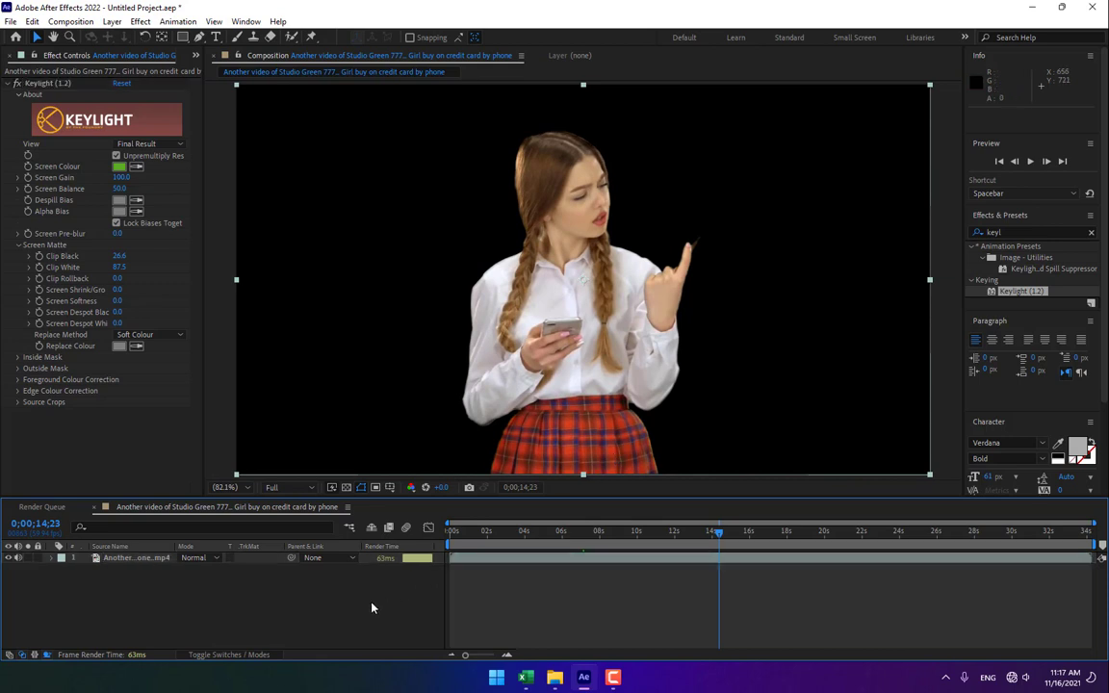
# Create a full-size solid coloured 1C0CB6 and move it below the footage layer as a background.
pyautogui.hotkey('ctrl', 'y')
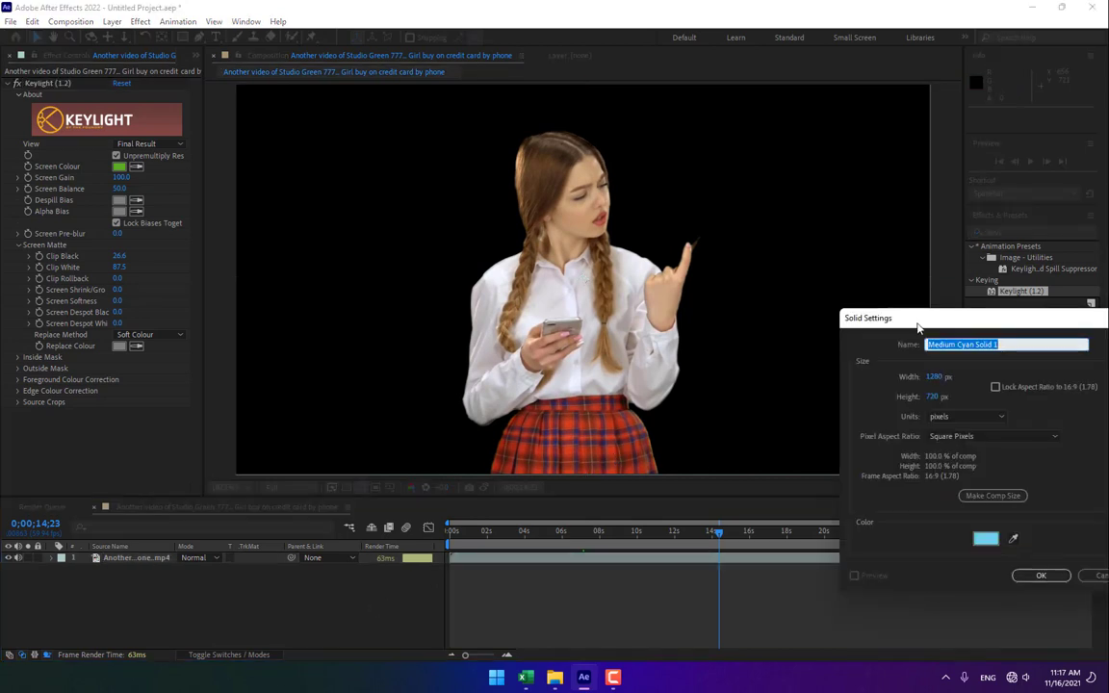
pyautogui.moveTo(917, 326); pyautogui.dragTo(231, 163)
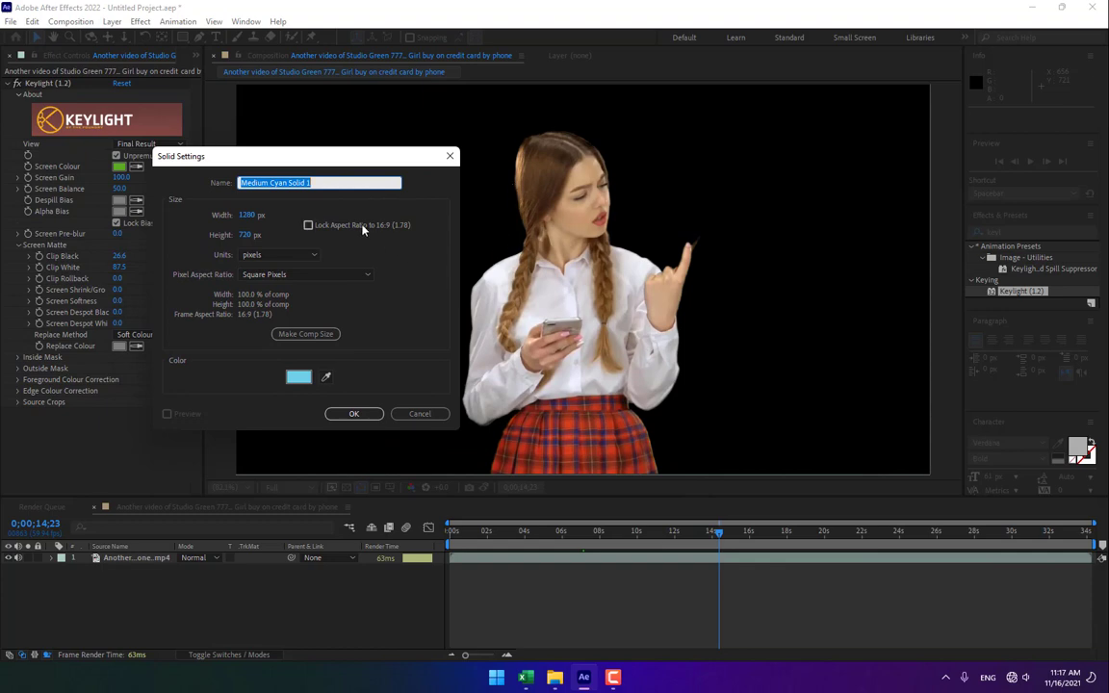
pyautogui.click(299, 377)
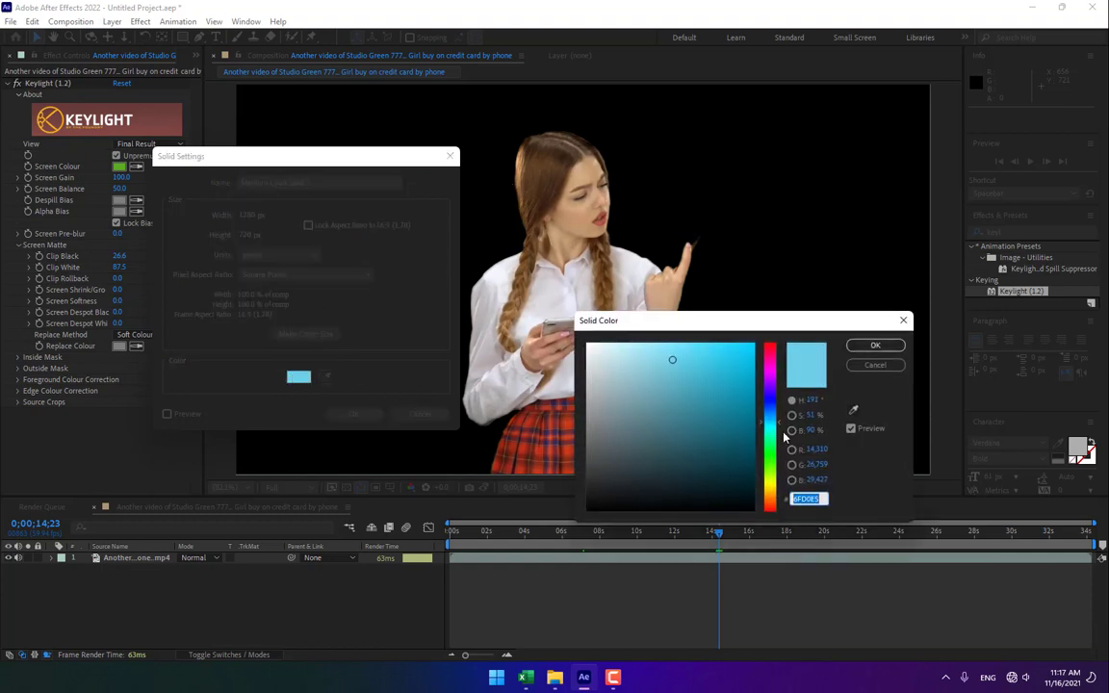
pyautogui.moveTo(777, 414); pyautogui.dragTo(772, 394)
pyautogui.click(742, 390)
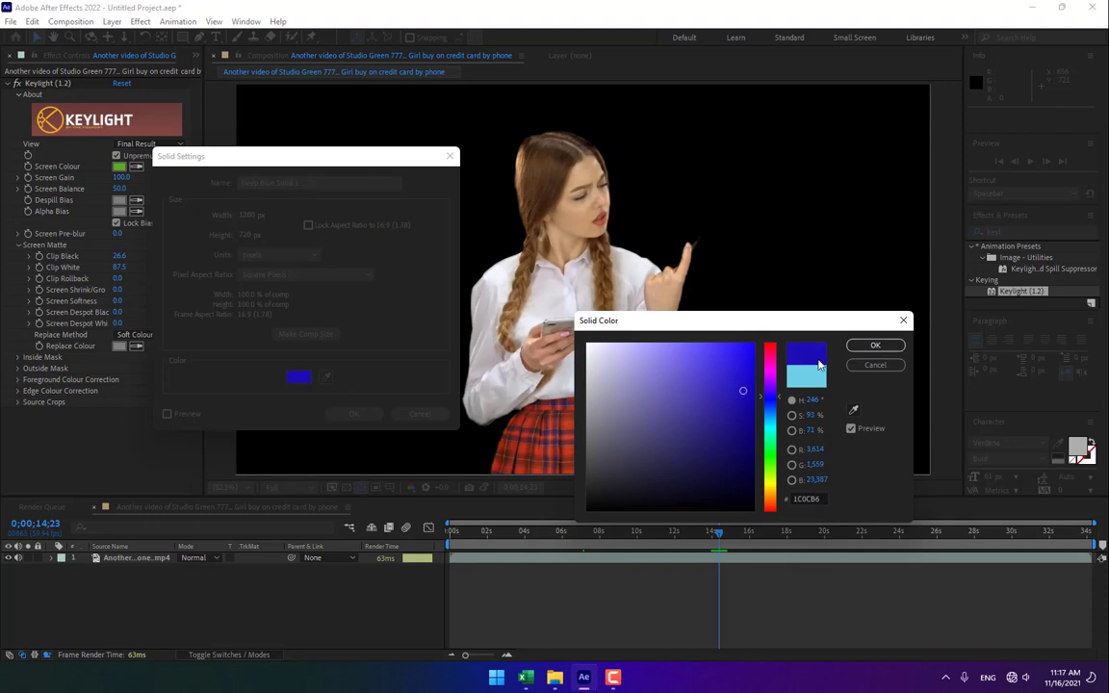
pyautogui.press('Return')
pyautogui.click(354, 414)
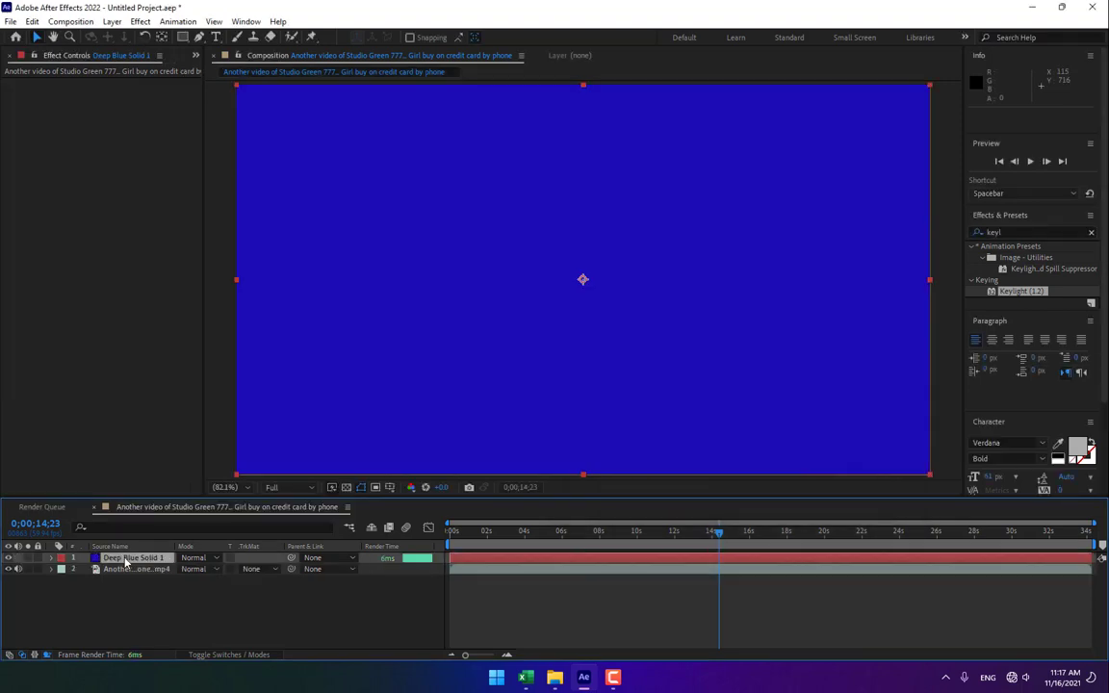
pyautogui.moveTo(125, 563); pyautogui.dragTo(134, 614)
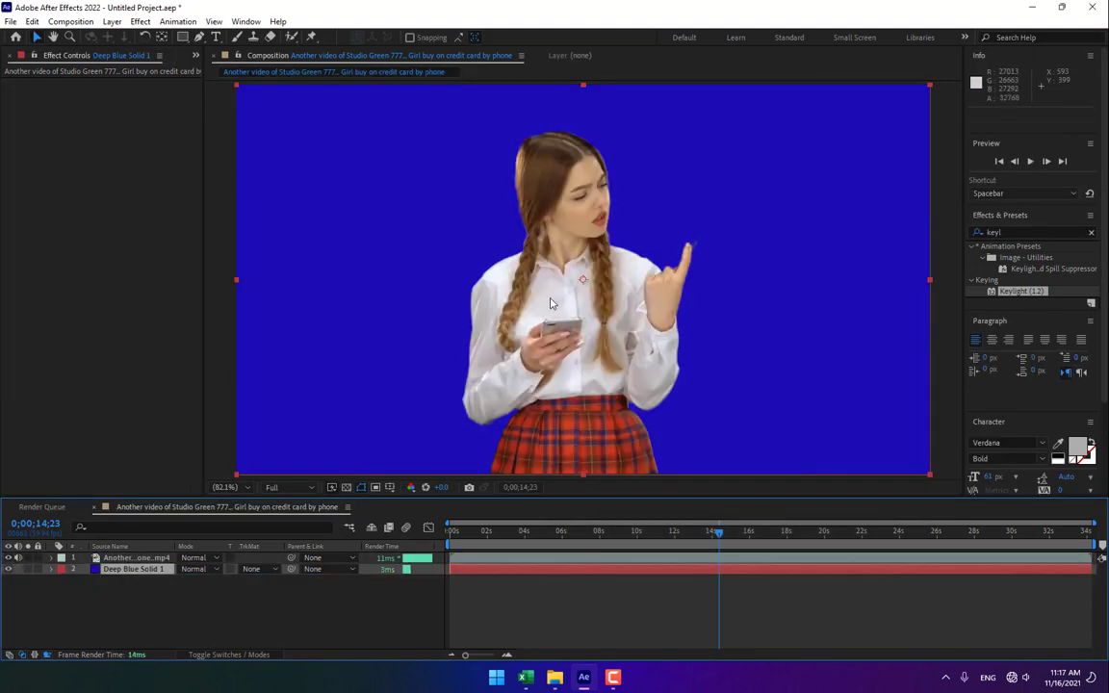
# Zoom in and pan around to inspect the keyed edges around the girl's hair, face, hand and skirt.
pyautogui.scroll(5, 536, 151)
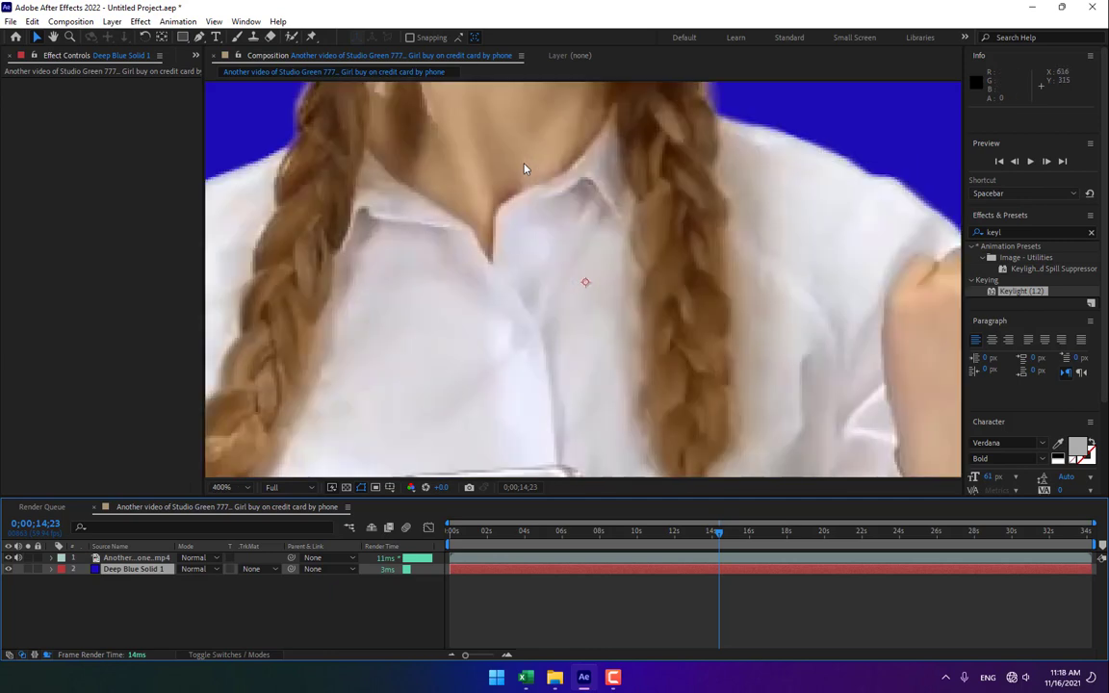
pyautogui.moveTo(640, 214); pyautogui.dragTo(702, 228)
pyautogui.moveTo(701, 186); pyautogui.dragTo(607, 443)
pyautogui.moveTo(576, 262); pyautogui.dragTo(594, 256)
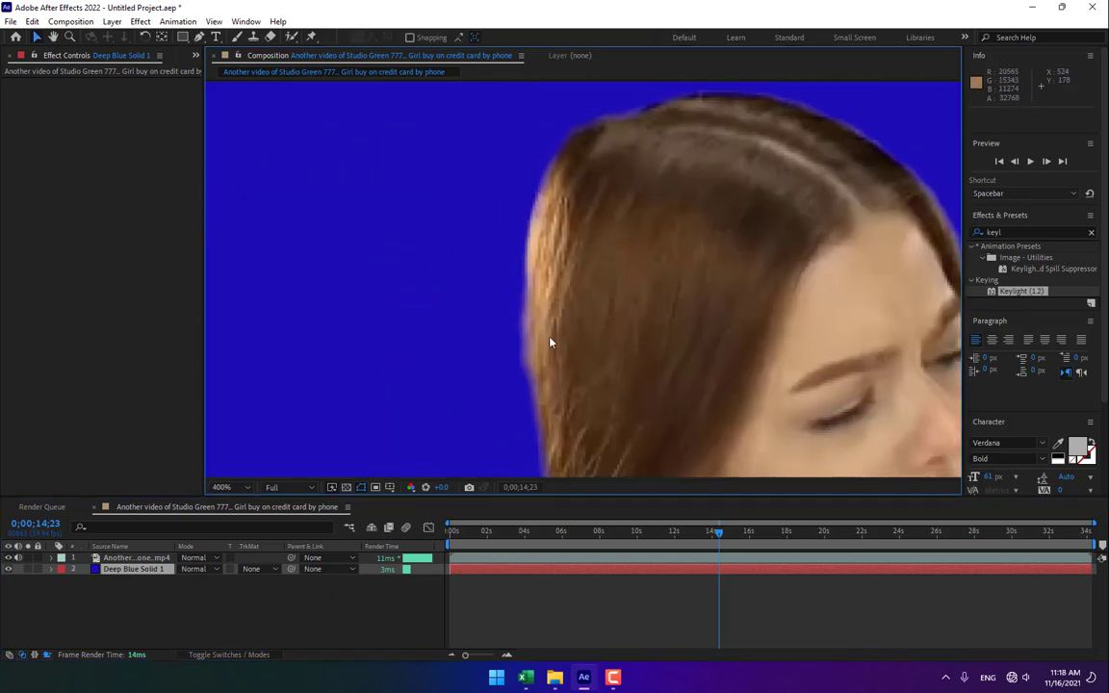
pyautogui.moveTo(498, 231); pyautogui.dragTo(125, 254)
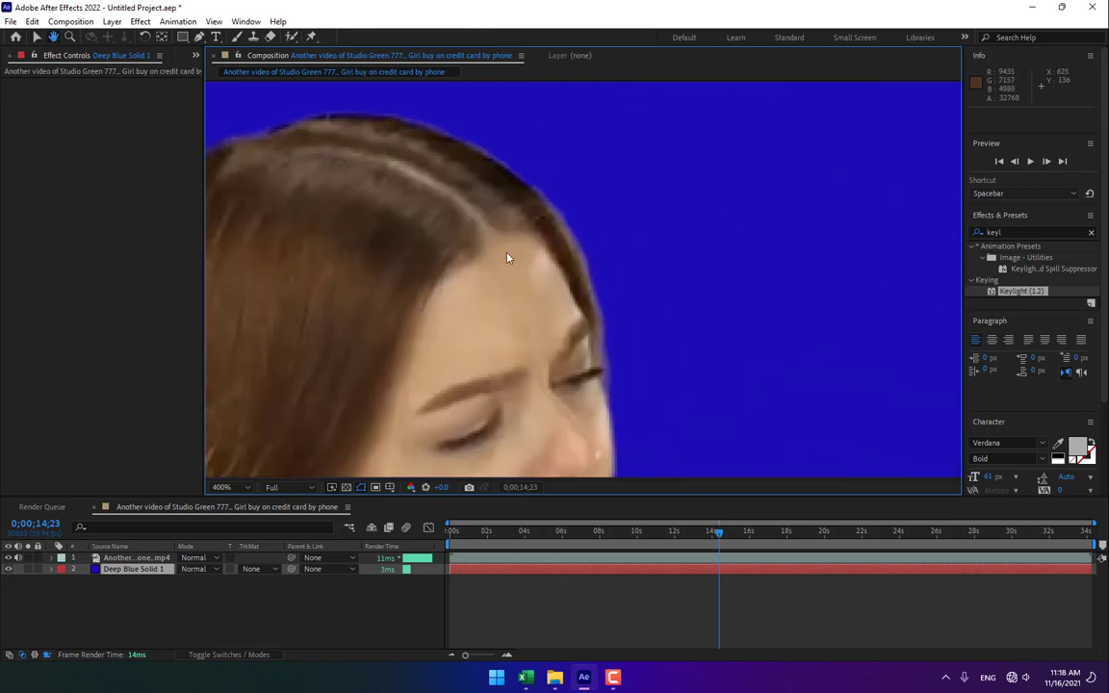
pyautogui.moveTo(601, 352); pyautogui.dragTo(521, 142)
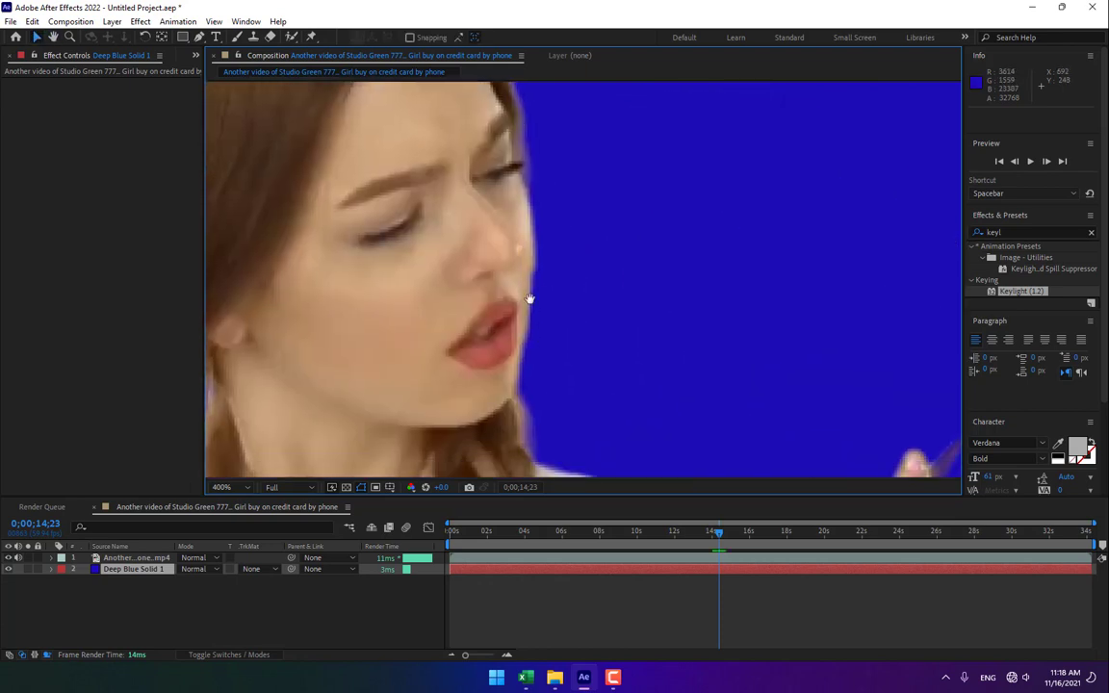
pyautogui.moveTo(568, 415); pyautogui.dragTo(518, 137)
pyautogui.moveTo(652, 402); pyautogui.dragTo(606, 271)
pyautogui.moveTo(681, 309); pyautogui.dragTo(512, 293)
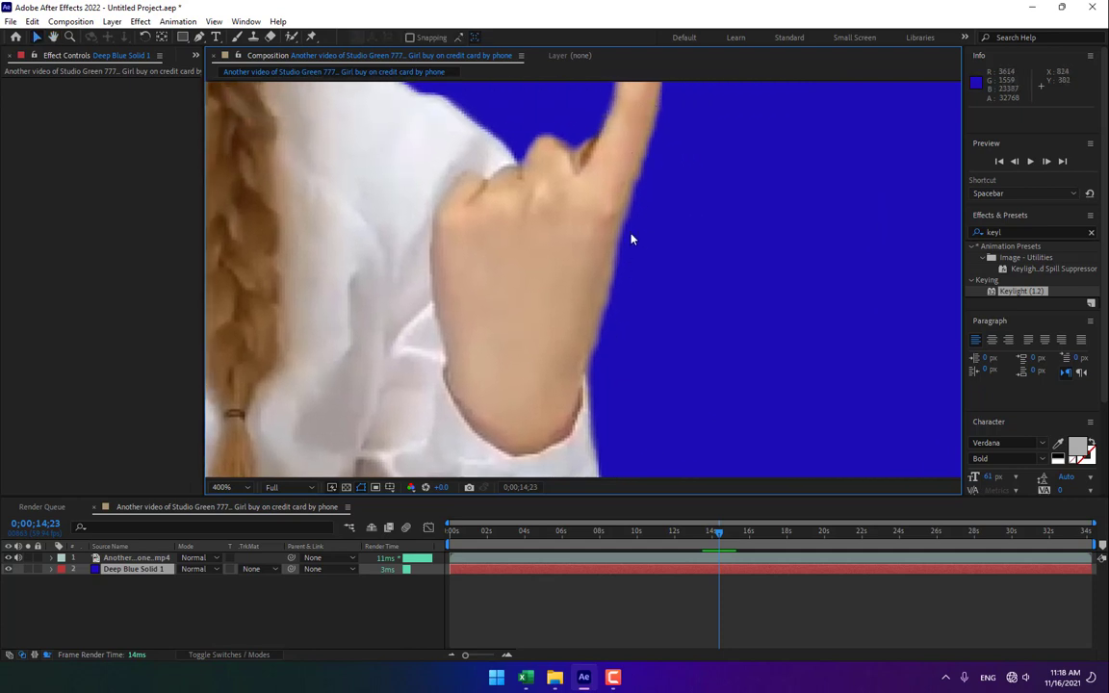
pyautogui.moveTo(628, 208); pyautogui.dragTo(483, 149)
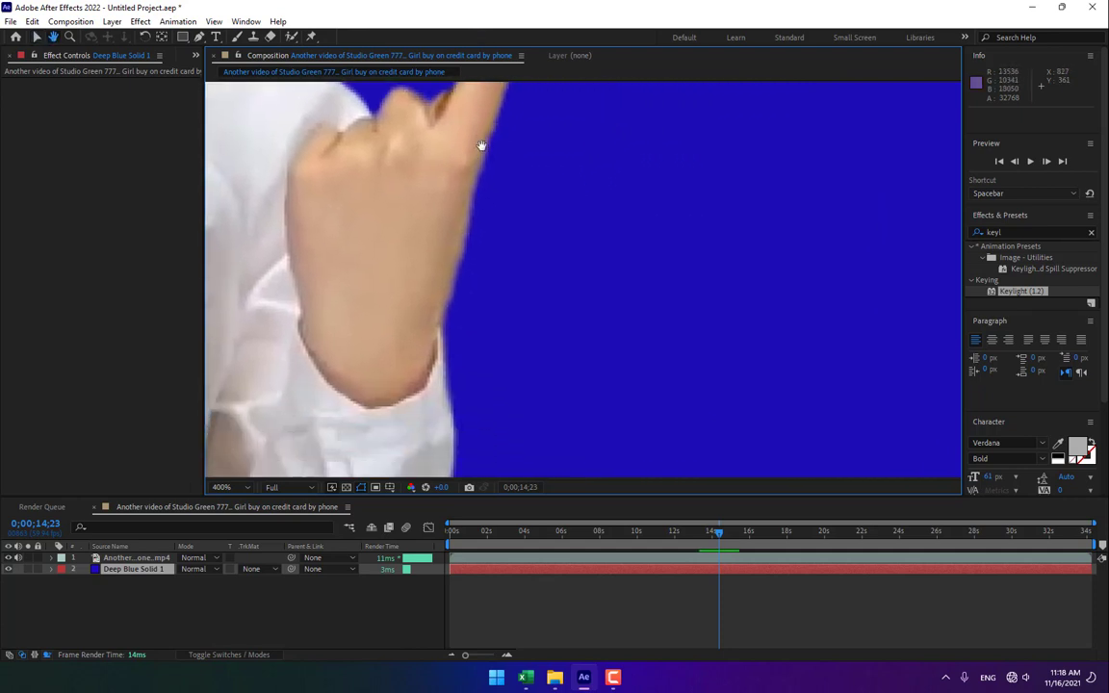
pyautogui.moveTo(510, 260); pyautogui.dragTo(471, 312)
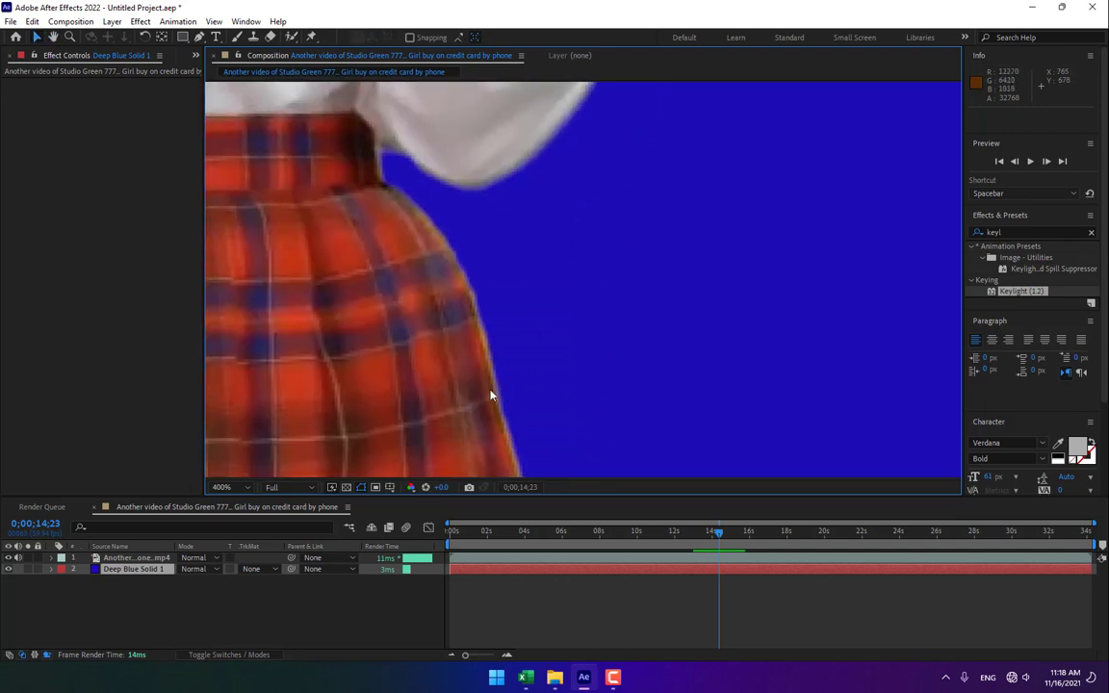
pyautogui.moveTo(490, 396); pyautogui.dragTo(842, 389)
pyautogui.moveTo(414, 337); pyautogui.dragTo(630, 398)
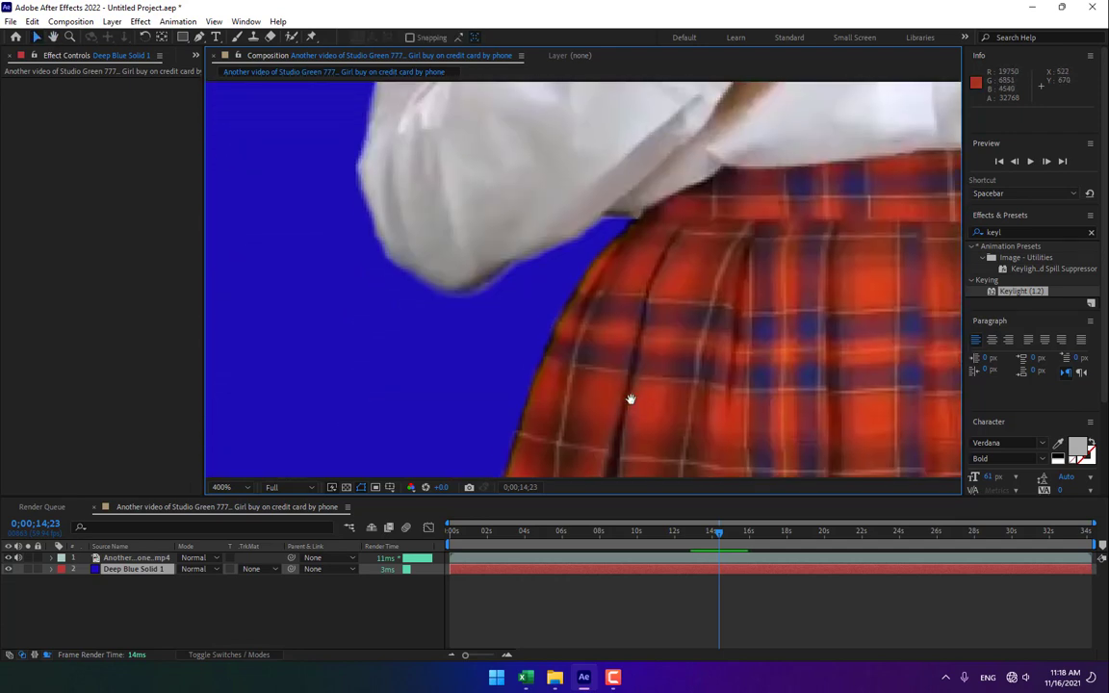
# Apply the Matte Choker effect to the green-screen footage layer.
pyautogui.click(223, 487)
pyautogui.click(248, 253)
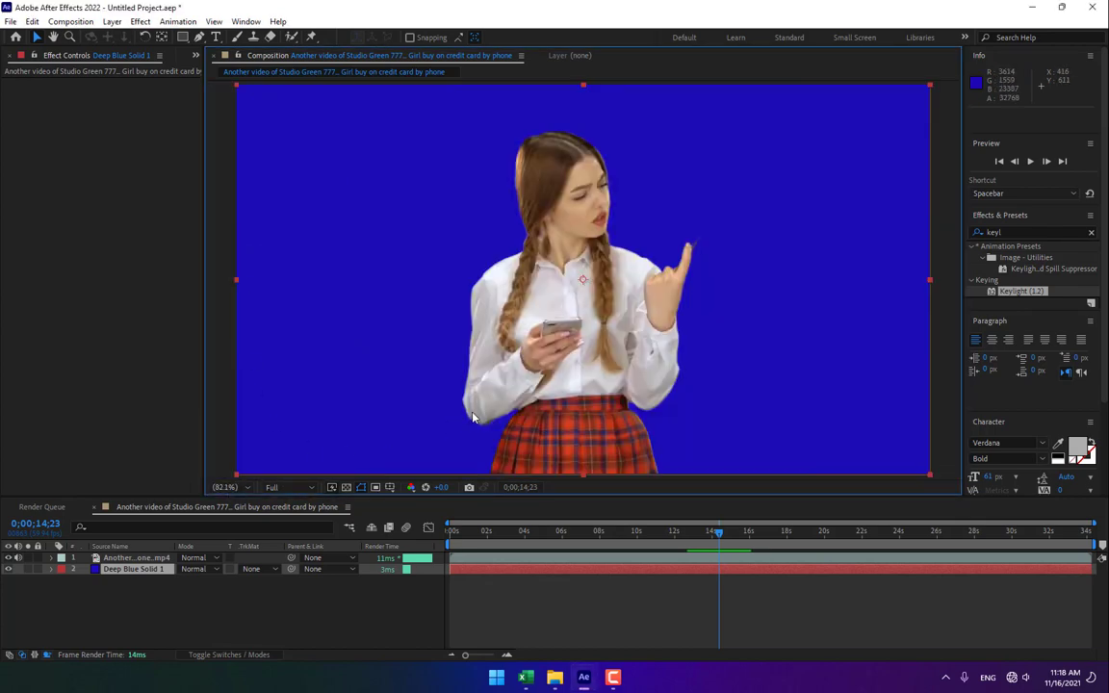
pyautogui.click(135, 558)
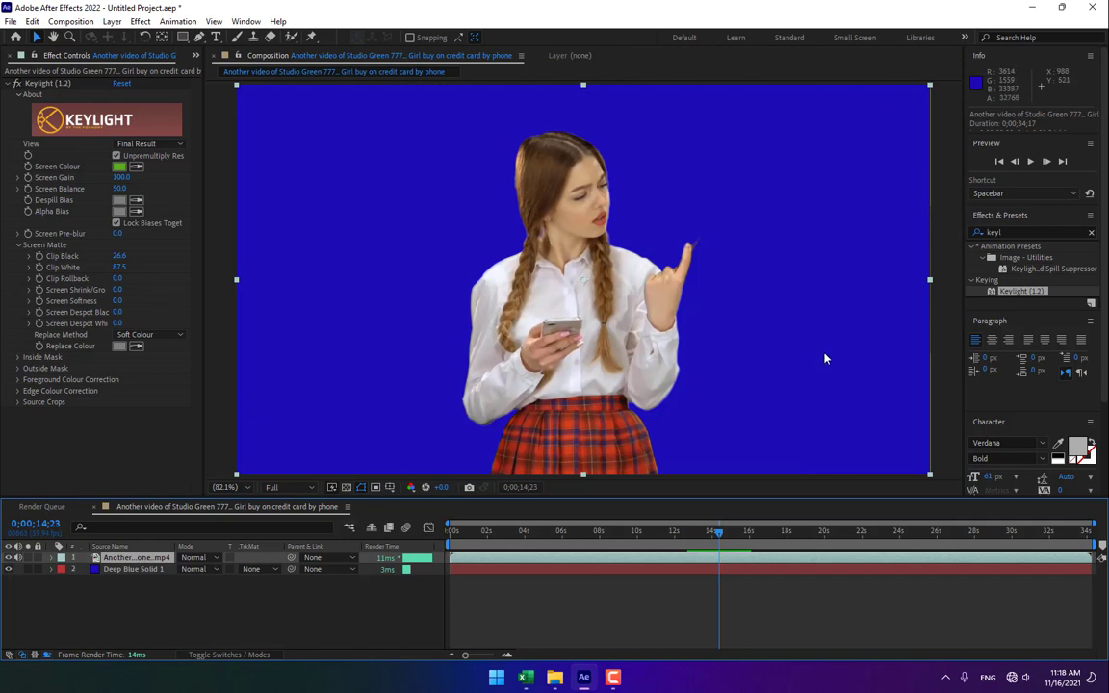
pyautogui.click(1026, 232)
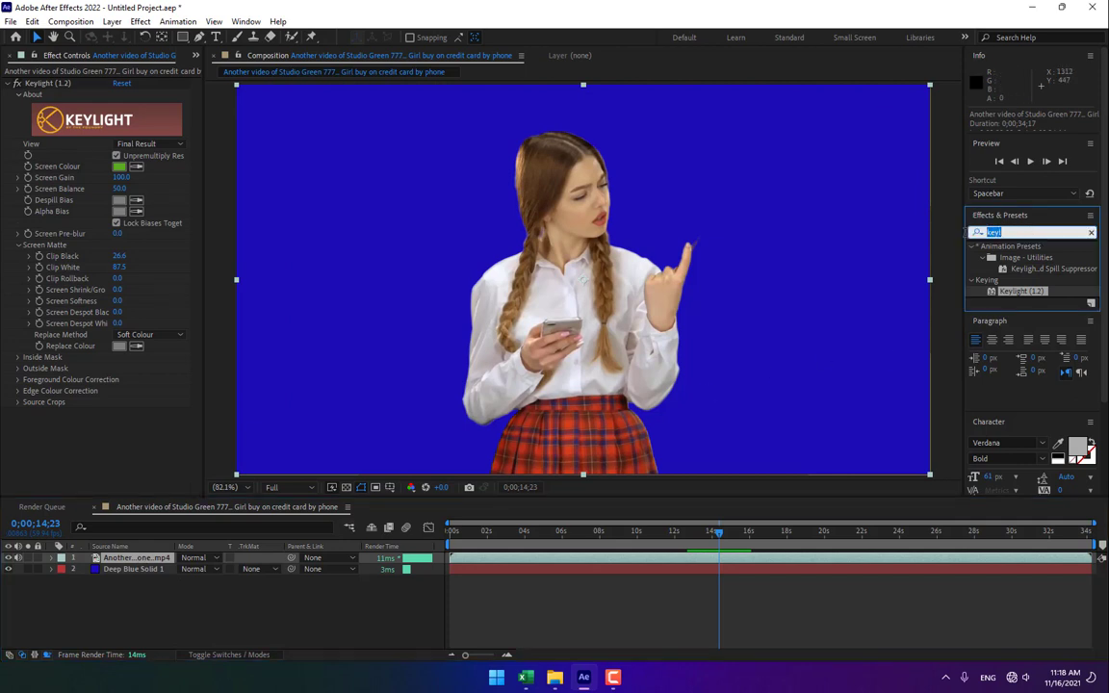
pyautogui.write('matte')
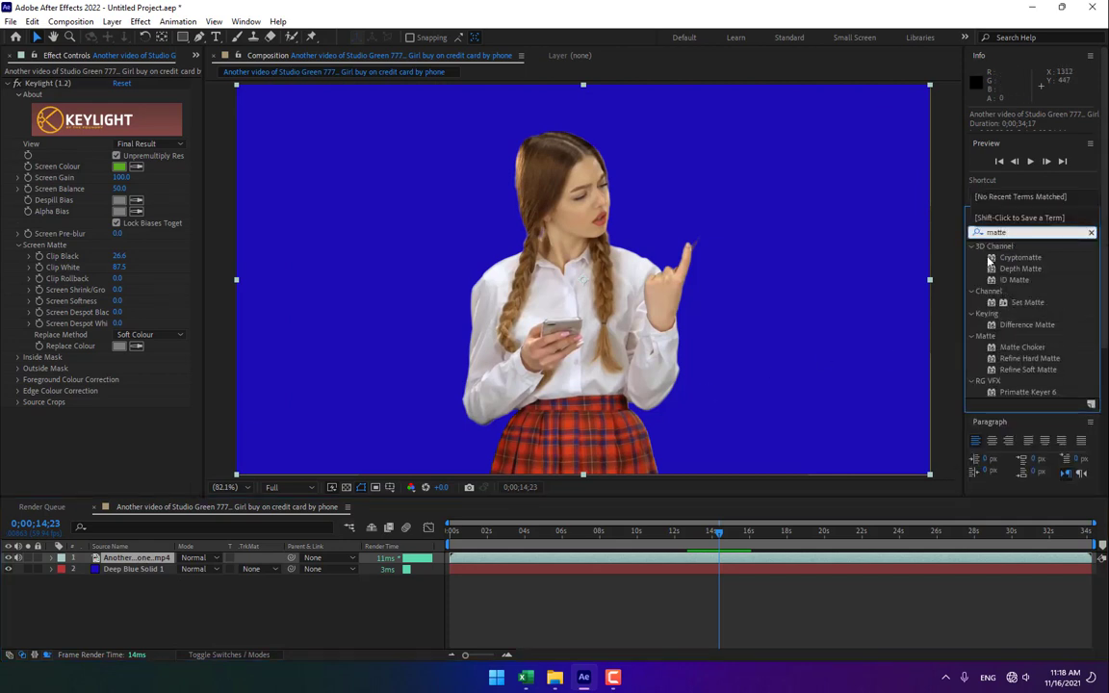
pyautogui.moveTo(1037, 348); pyautogui.dragTo(127, 562)
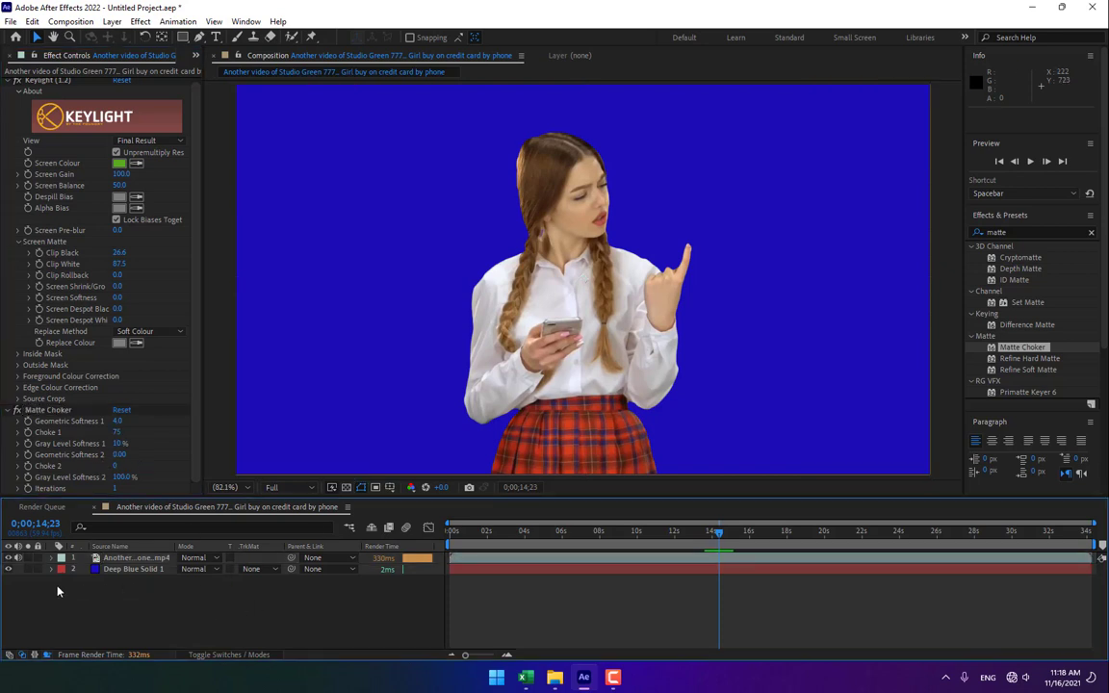
# Delete the Deep Blue Solid background layer.
pyautogui.click(135, 569)
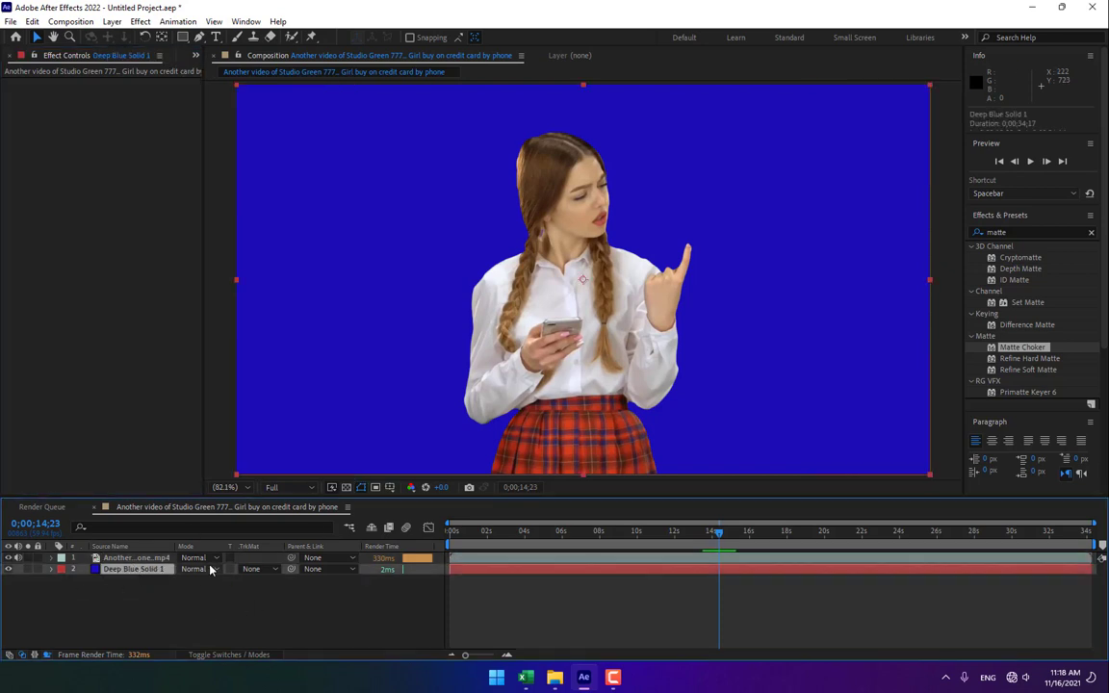
pyautogui.press('Delete')
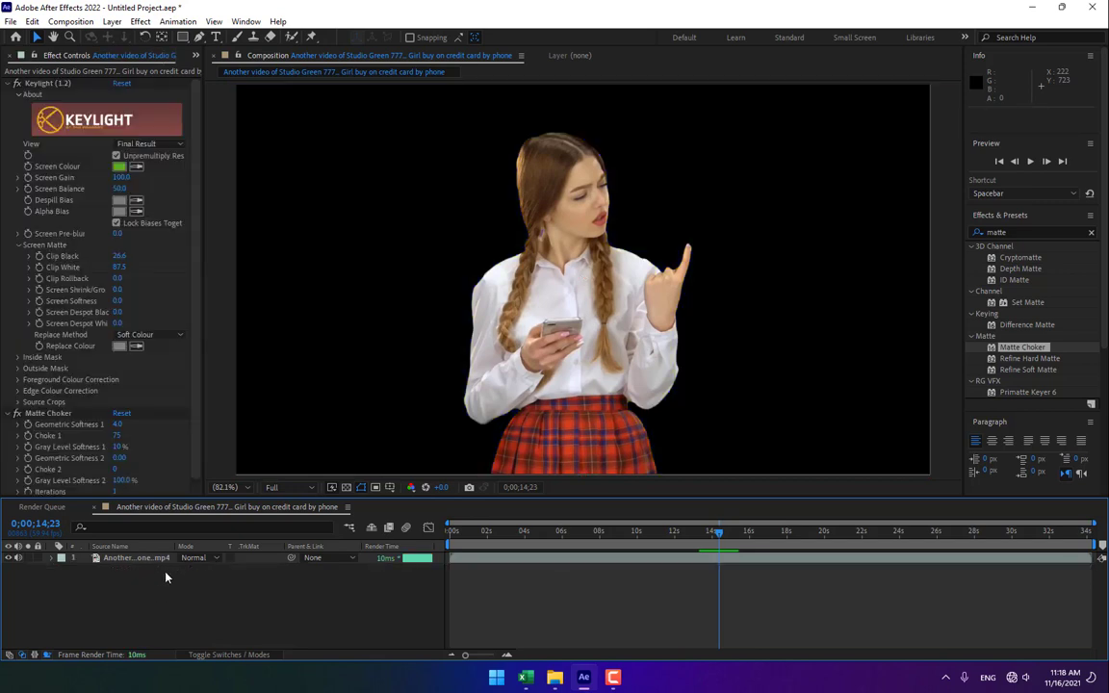
pyautogui.moveTo(709, 537); pyautogui.dragTo(828, 535)
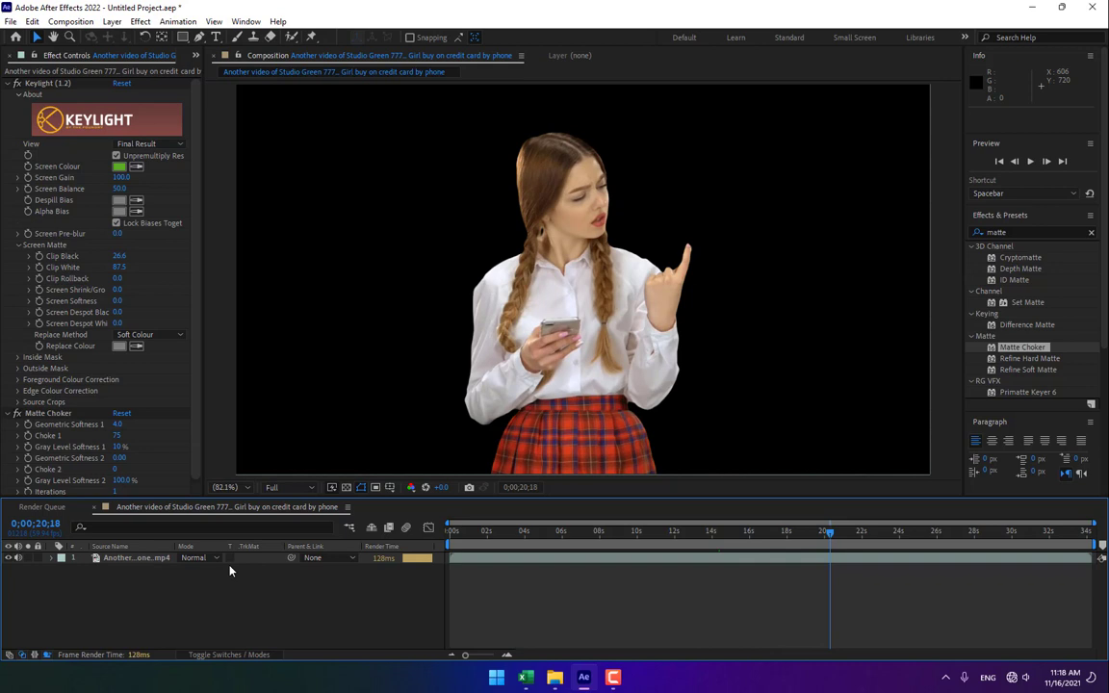
# Check the footage in Keylight's Screen Matte view, then return View to Final Result.
pyautogui.click(131, 557)
pyautogui.click(166, 144)
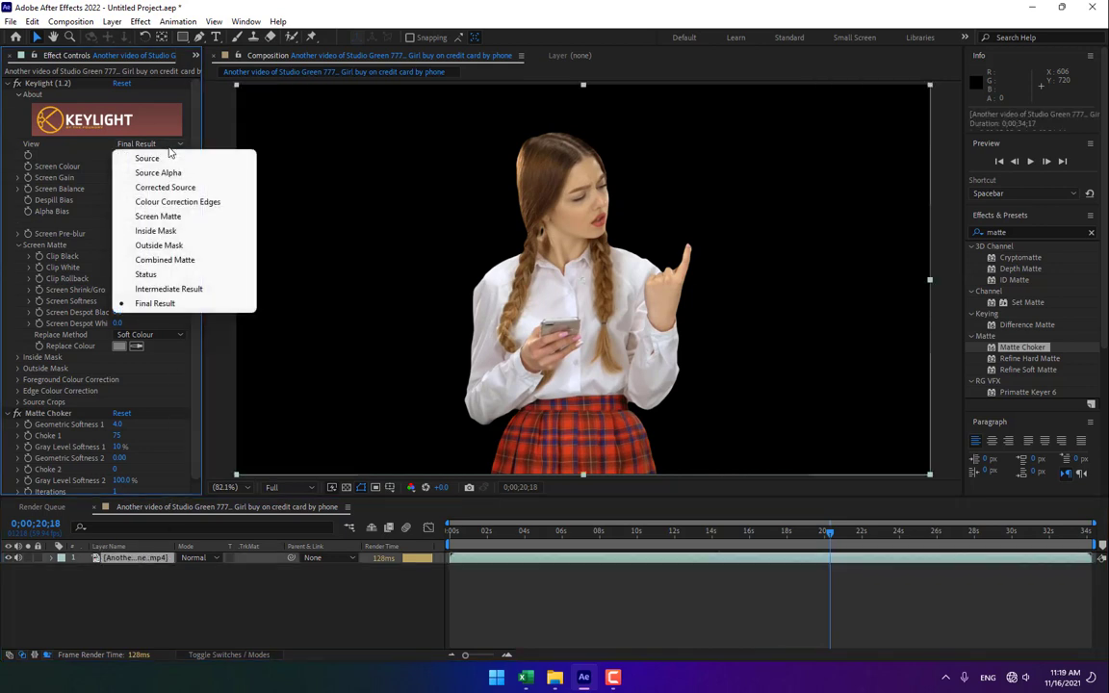
pyautogui.click(156, 215)
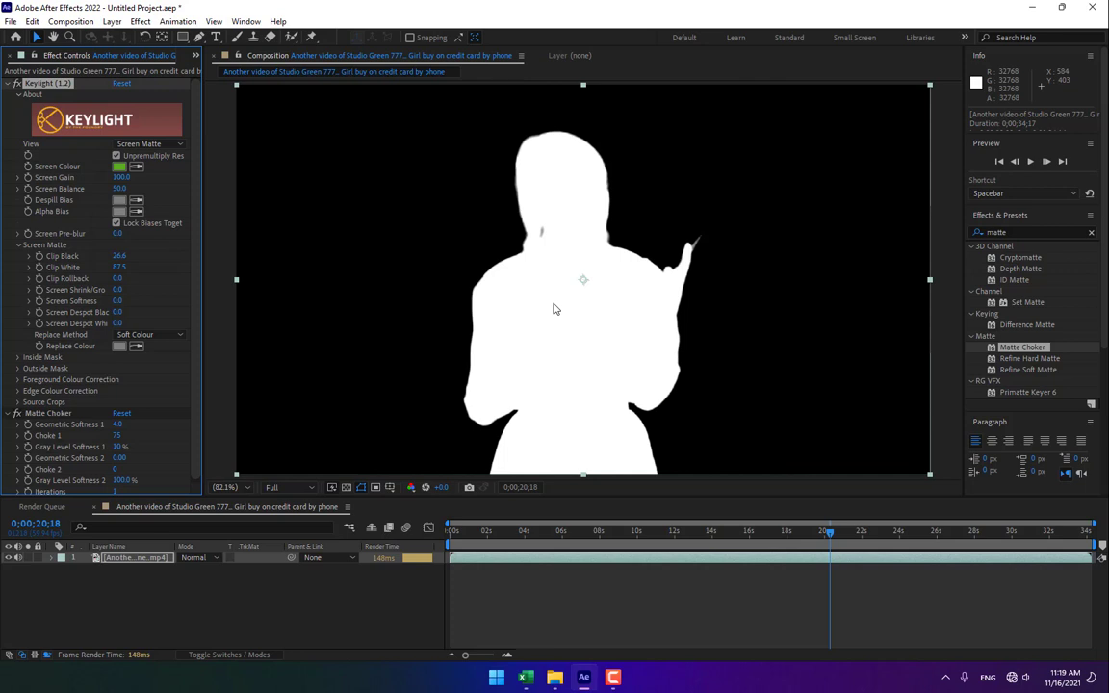
pyautogui.scroll(-2, 553, 309)
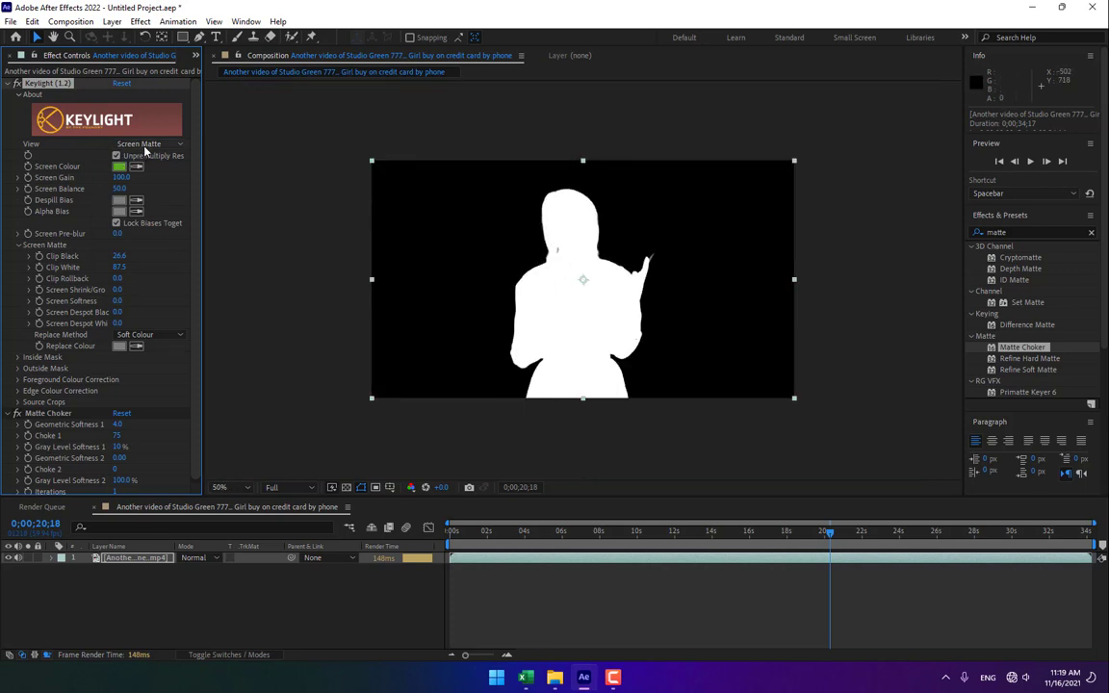
pyautogui.click(145, 146)
pyautogui.click(167, 305)
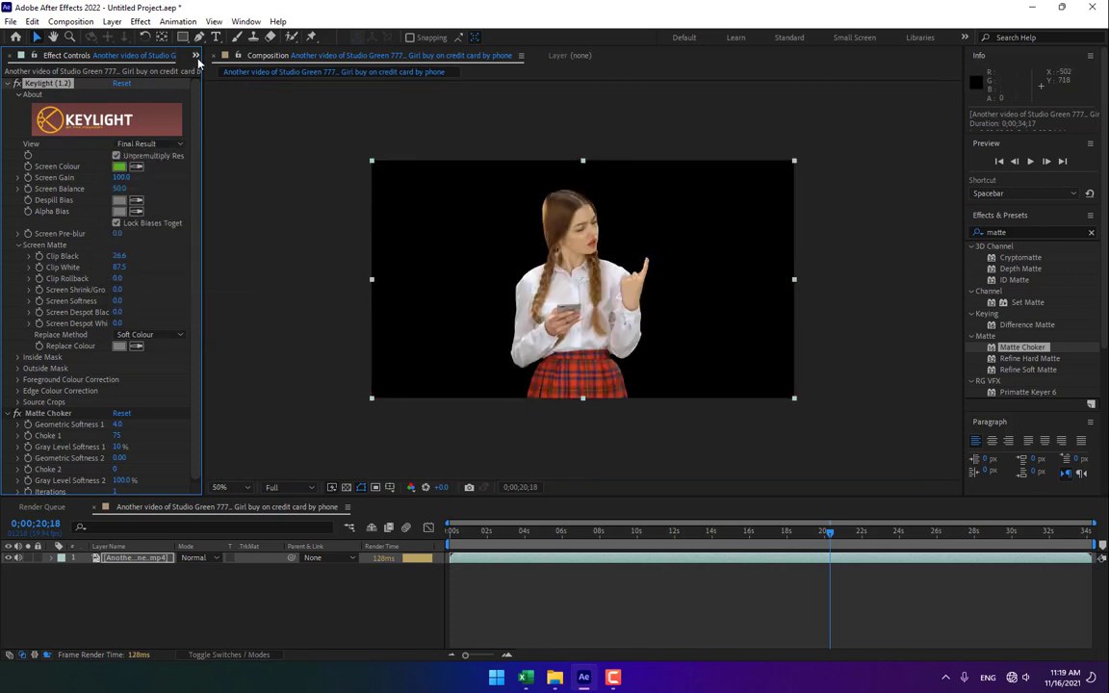
# Import the maxresdefault (2) stage-lights image from the Desktop's Diktop Files folder.
pyautogui.click(196, 55)
pyautogui.click(222, 85)
pyautogui.doubleClick(130, 304)
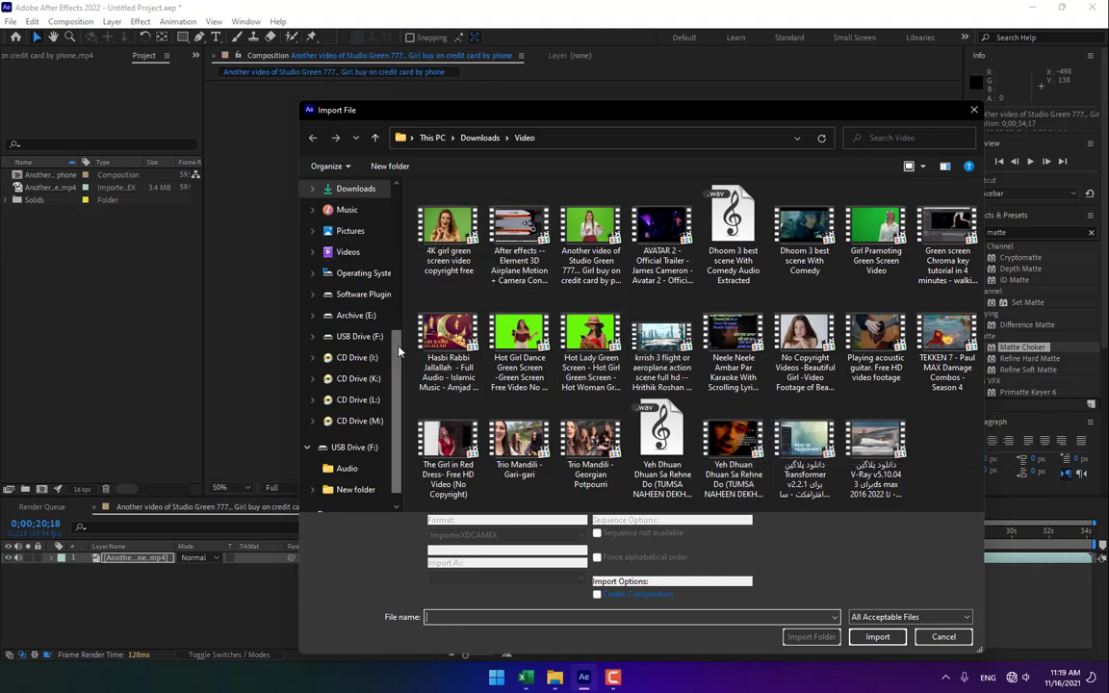
pyautogui.scroll(5, 356, 288)
pyautogui.click(352, 190)
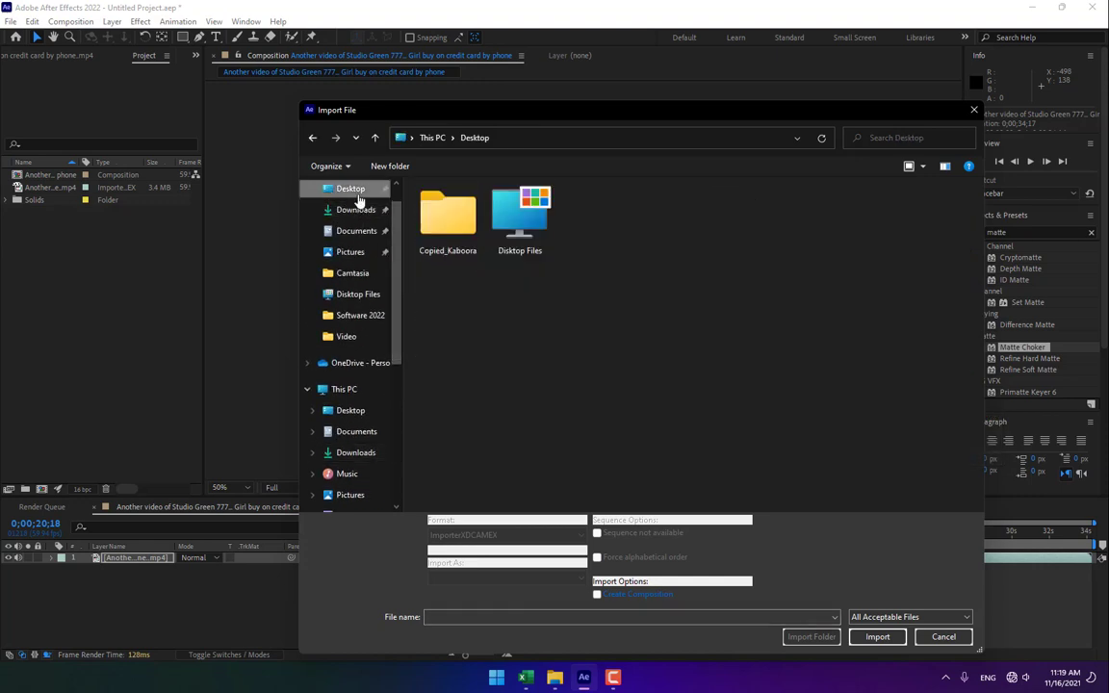
pyautogui.doubleClick(518, 218)
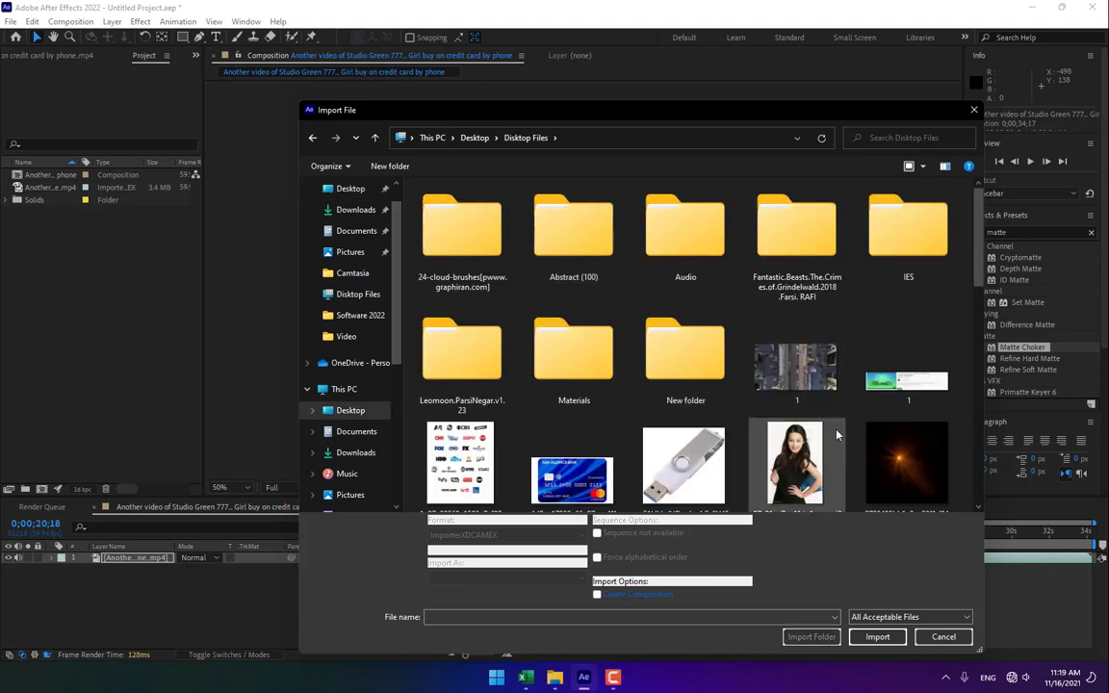
pyautogui.scroll(-3, 832, 425)
pyautogui.scroll(-1, 836, 435)
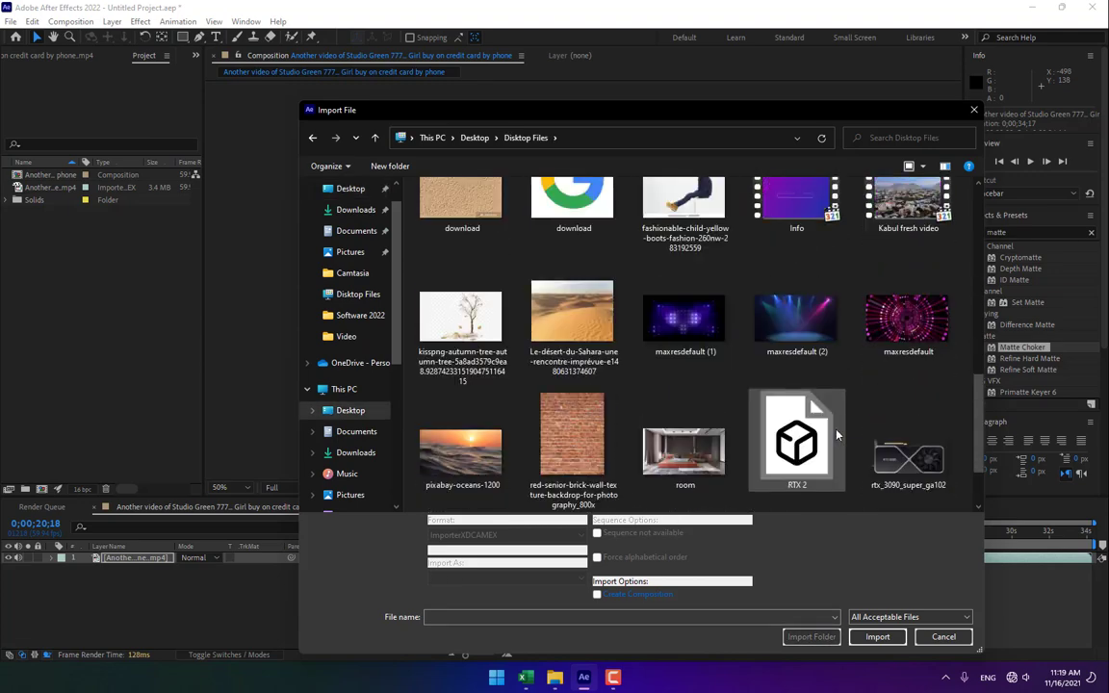
pyautogui.doubleClick(808, 328)
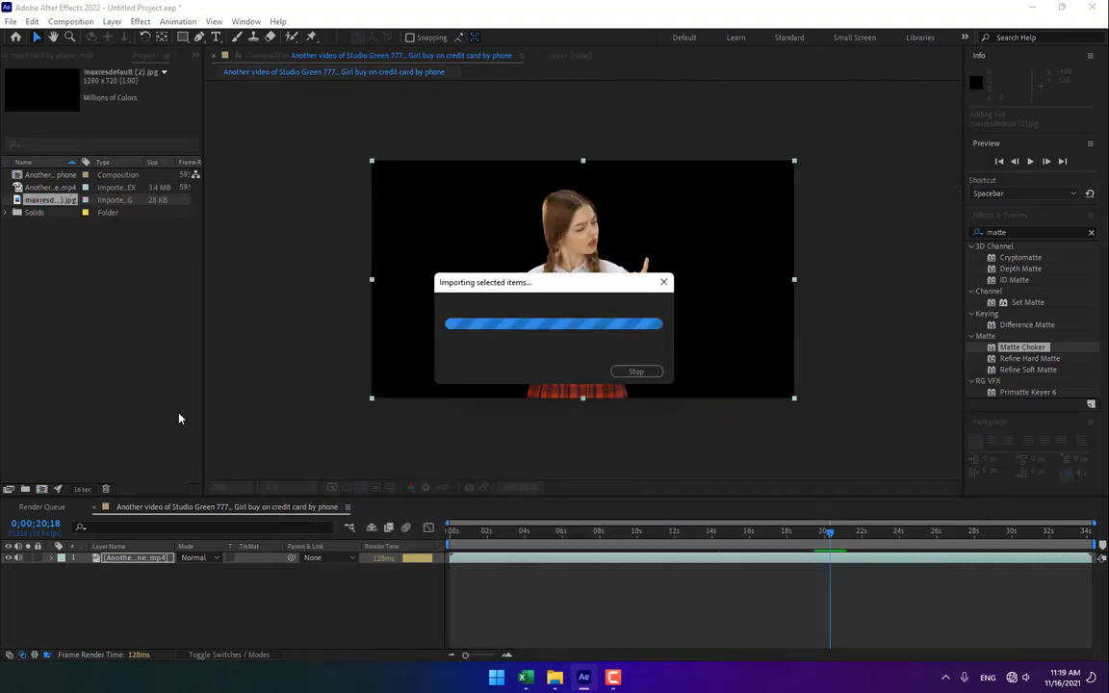
# Place the image below the footage layer and set the work area from about 17;58 to 24;03.
pyautogui.moveTo(53, 199); pyautogui.dragTo(146, 599)
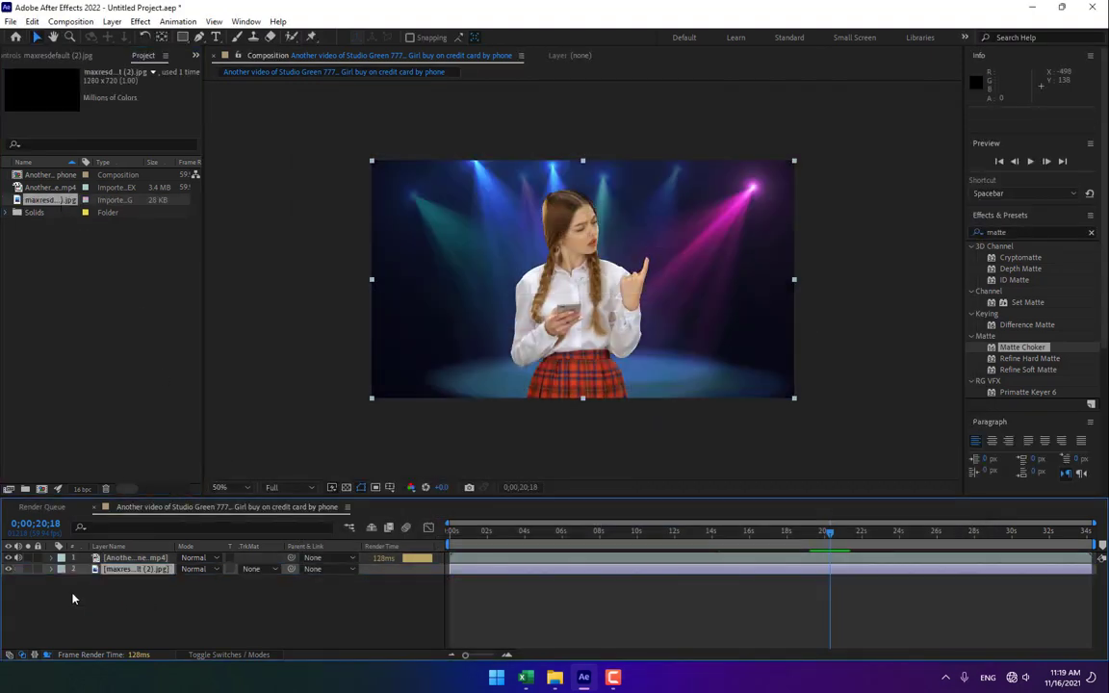
pyautogui.click(384, 614)
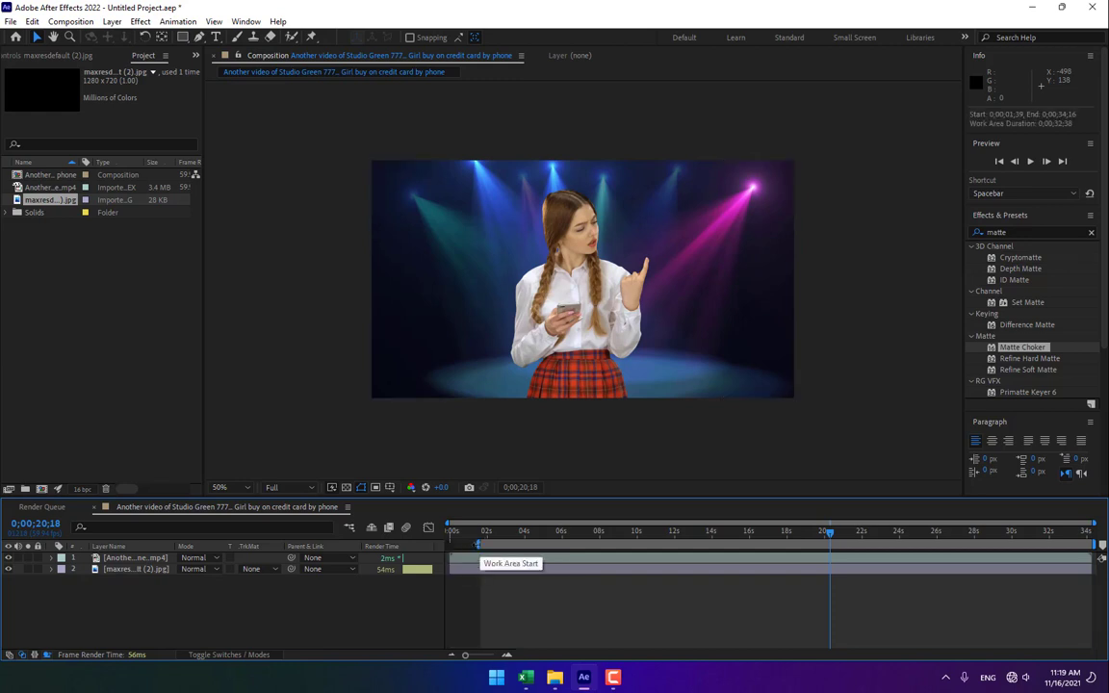
pyautogui.moveTo(452, 545); pyautogui.dragTo(779, 546)
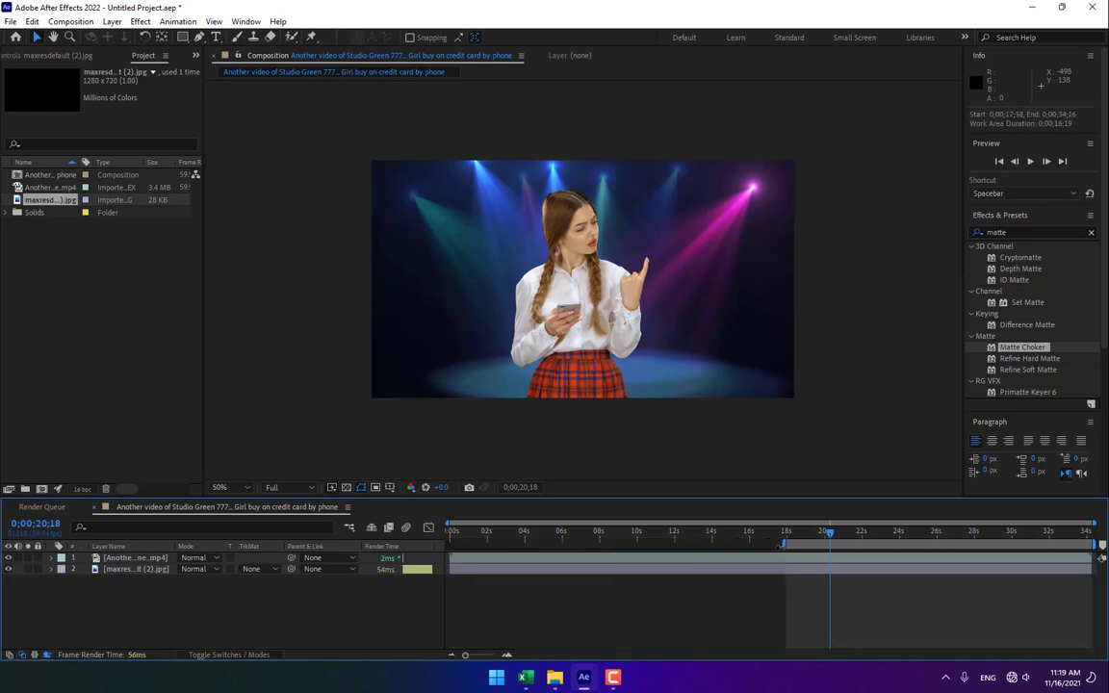
pyautogui.moveTo(1103, 545); pyautogui.dragTo(905, 564)
# Preview the composite of the girl over the stage-lights background across the work area.
pyautogui.press('space')
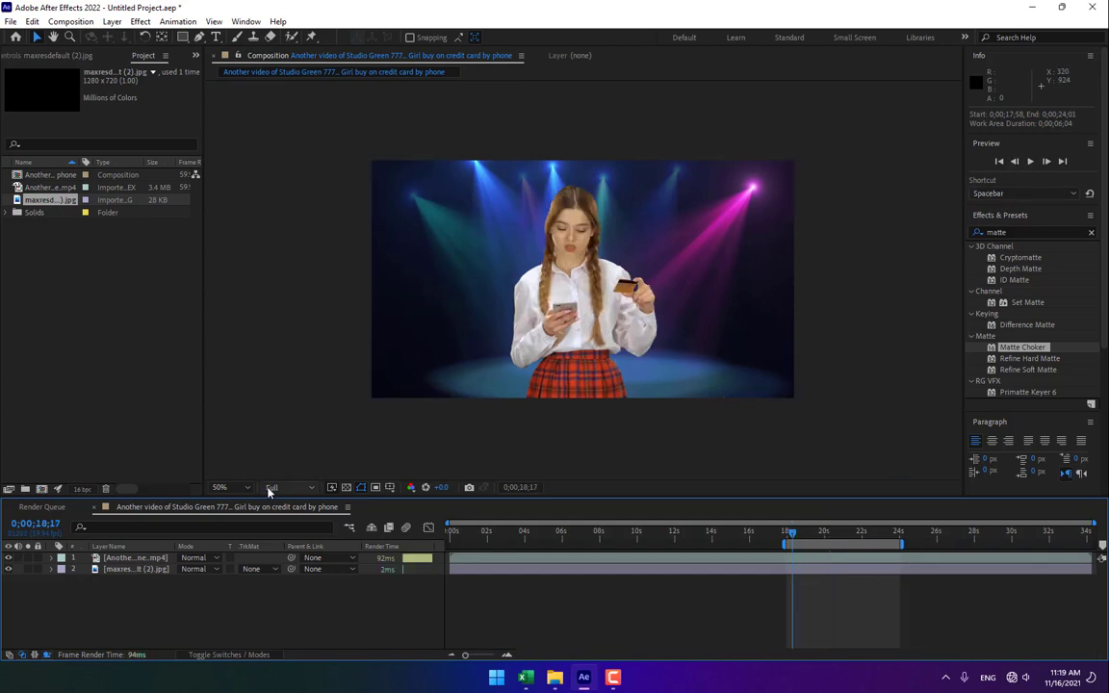
pyautogui.click(224, 487)
pyautogui.click(230, 243)
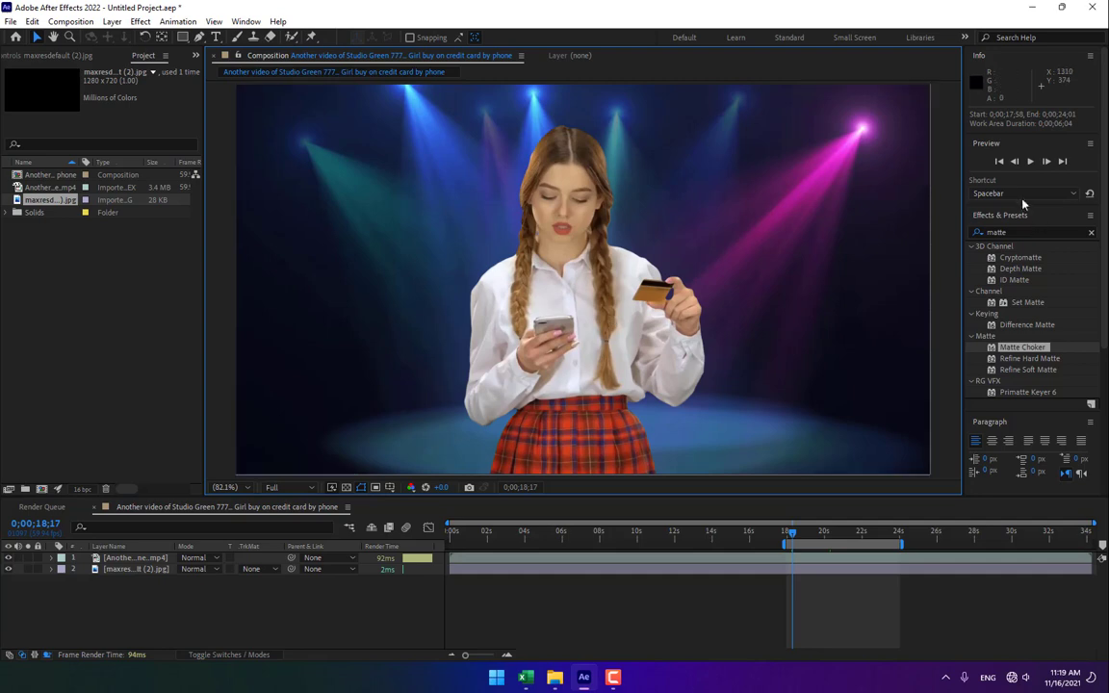
pyautogui.click(1030, 162)
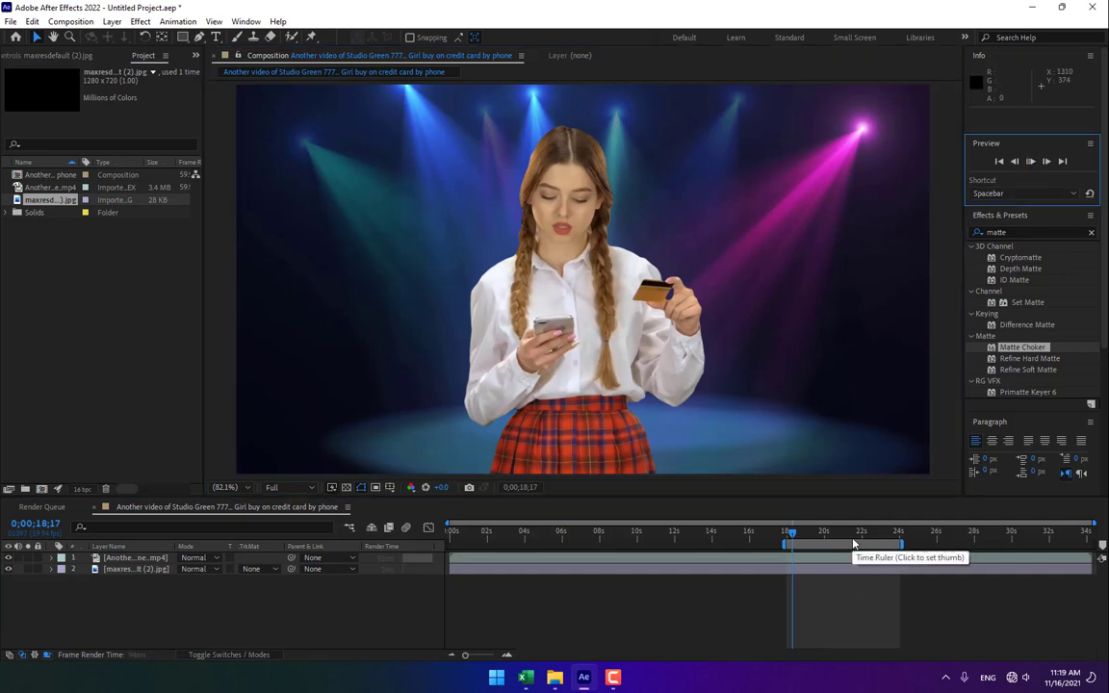
pyautogui.press('space')
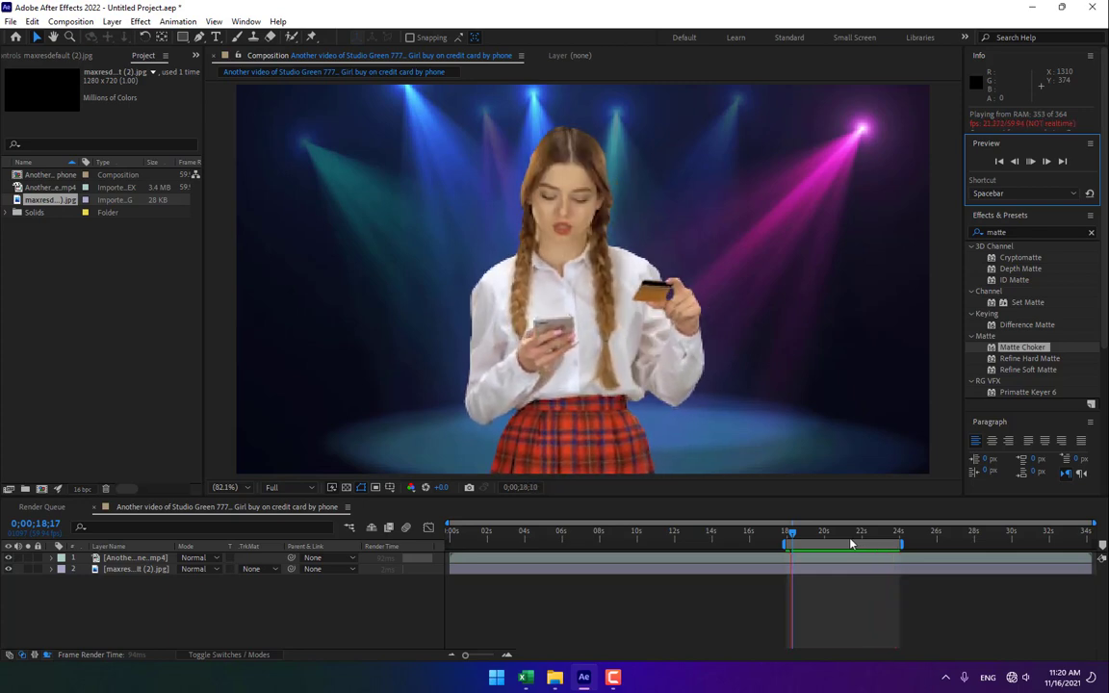
pyautogui.moveTo(851, 535)
pyautogui.mouseDown()
pyautogui.moveTo(799, 530)
pyautogui.moveTo(873, 531)
pyautogui.moveTo(825, 533)
pyautogui.moveTo(864, 532)
pyautogui.mouseUp()
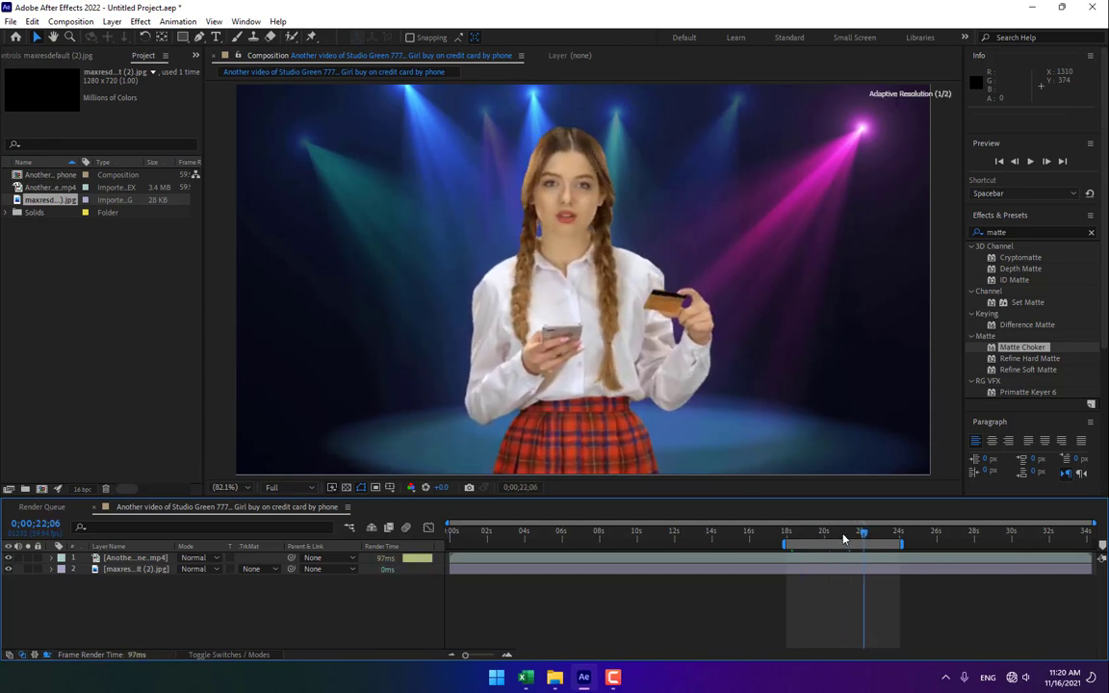